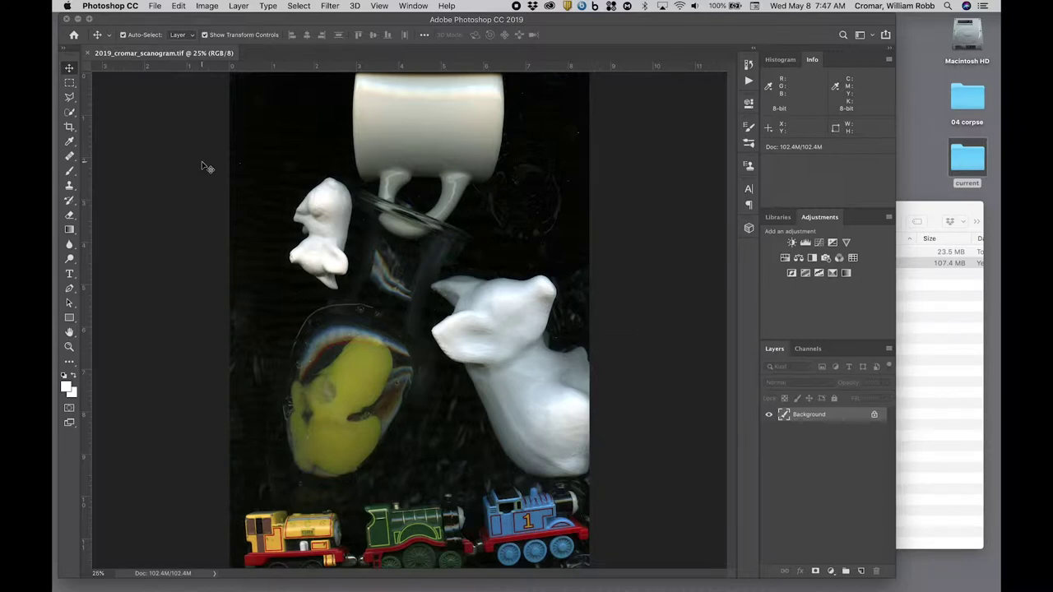
Check colour readings on the background and figurine, and set the foreground colour to pure white
click(273, 120)
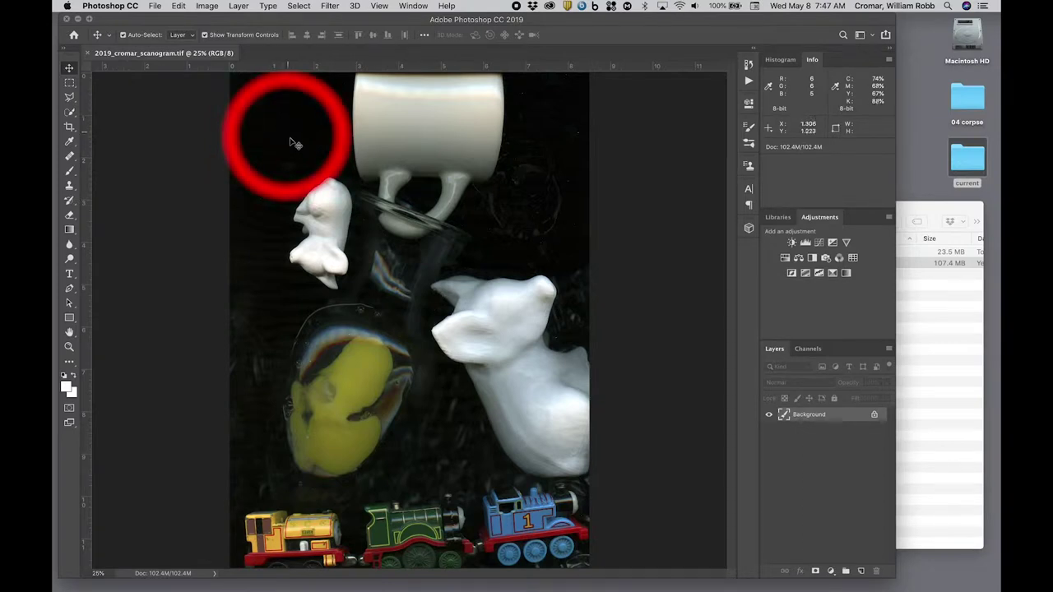
click(307, 247)
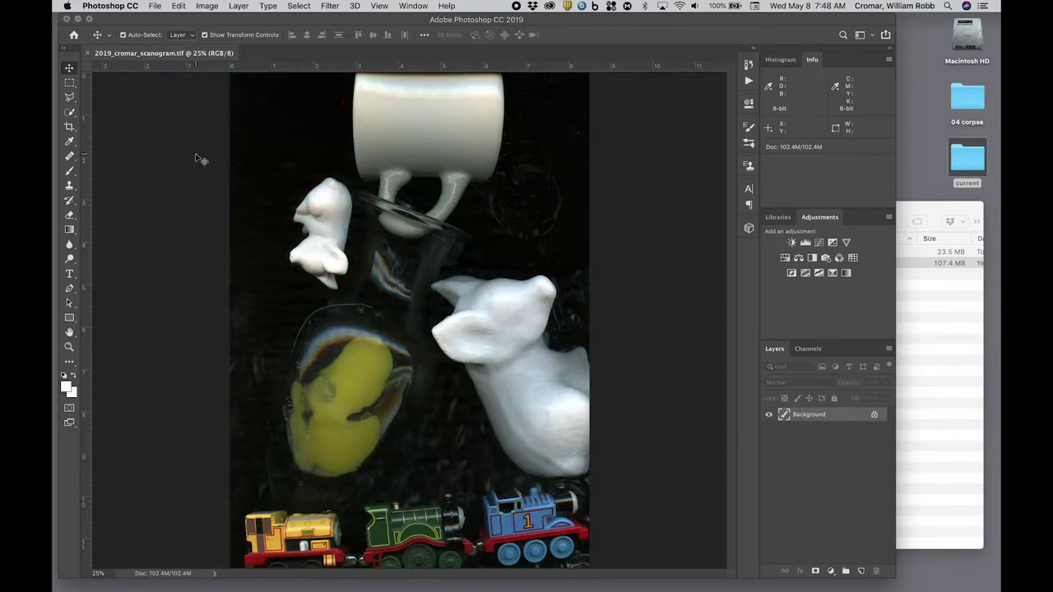
click(66, 385)
mouse_move(483, 308)
mouse_down()
mouse_move(528, 352)
mouse_move(391, 209)
mouse_up()
click(590, 352)
click(591, 362)
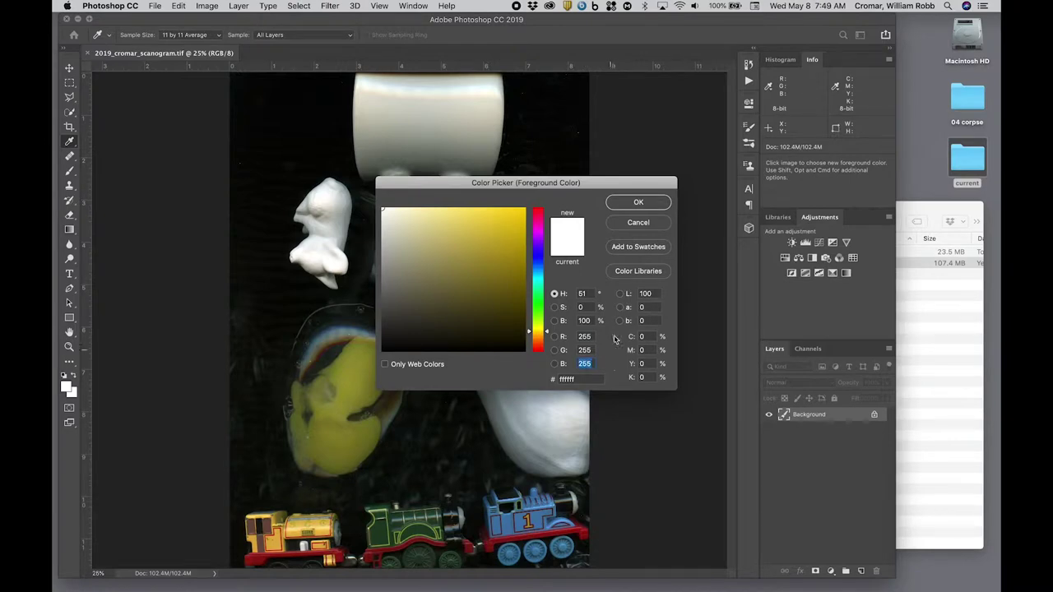
click(630, 203)
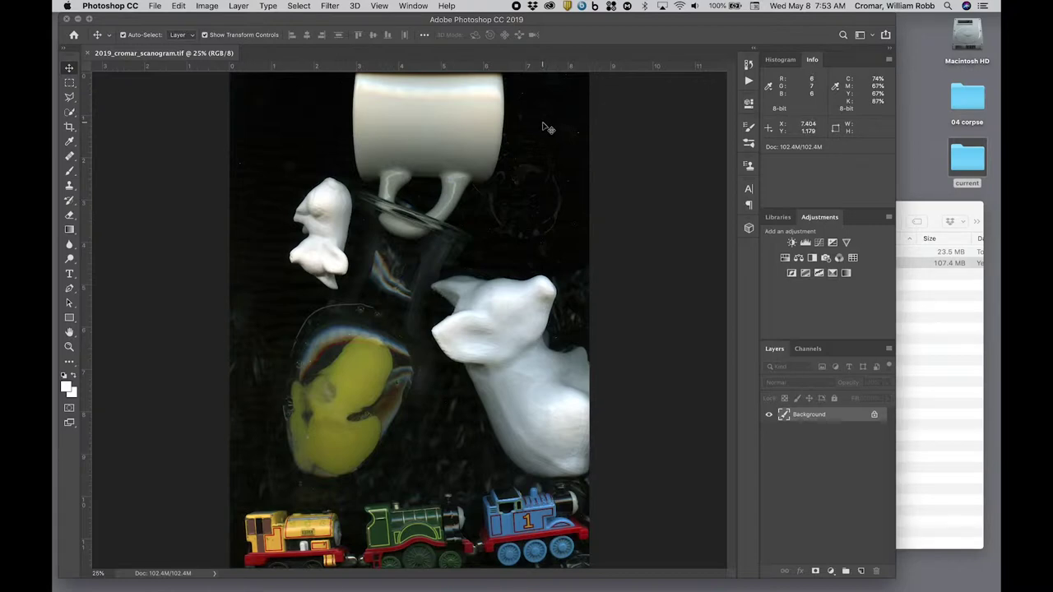
click(545, 128)
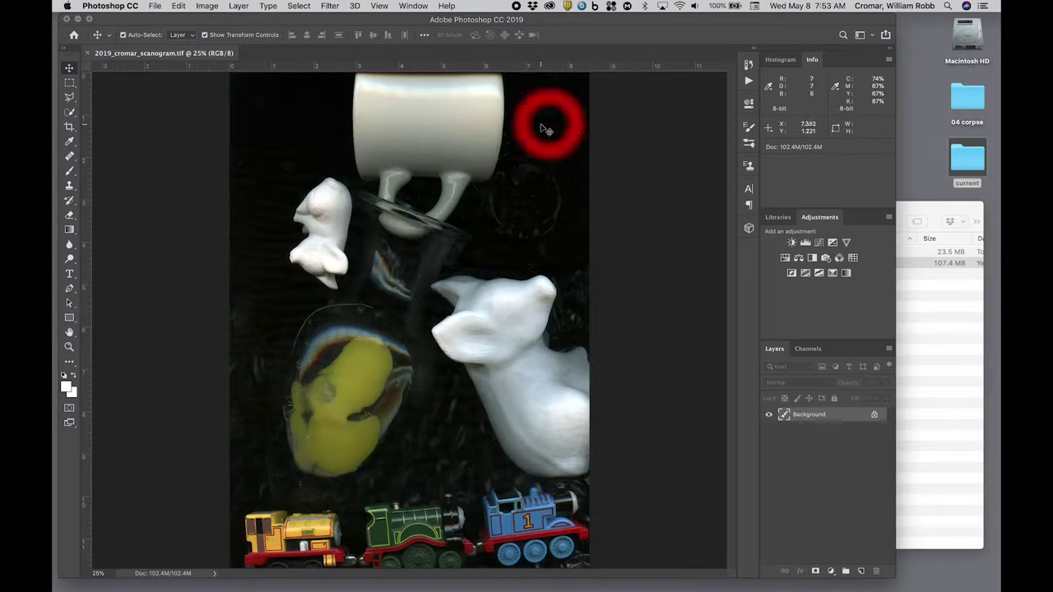
click(255, 296)
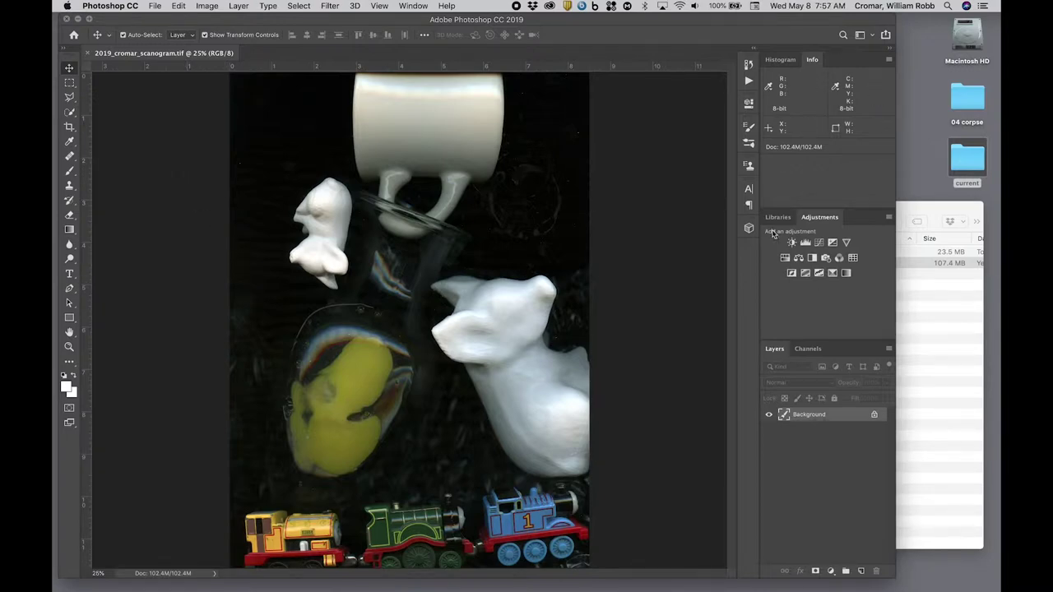
Add a Levels adjustment layer and set its black point from the dark background
click(805, 244)
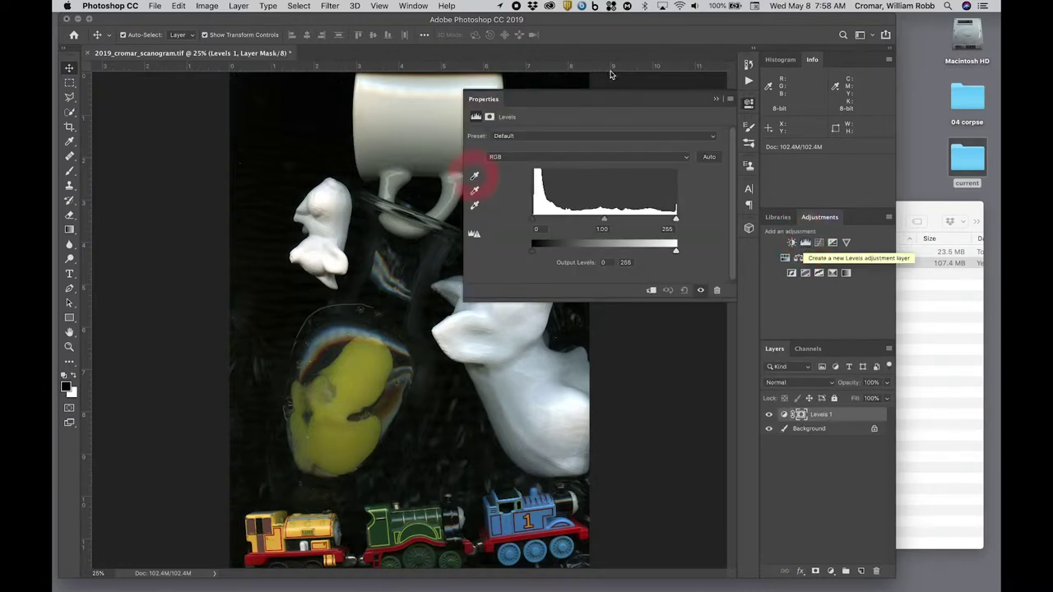
click(474, 176)
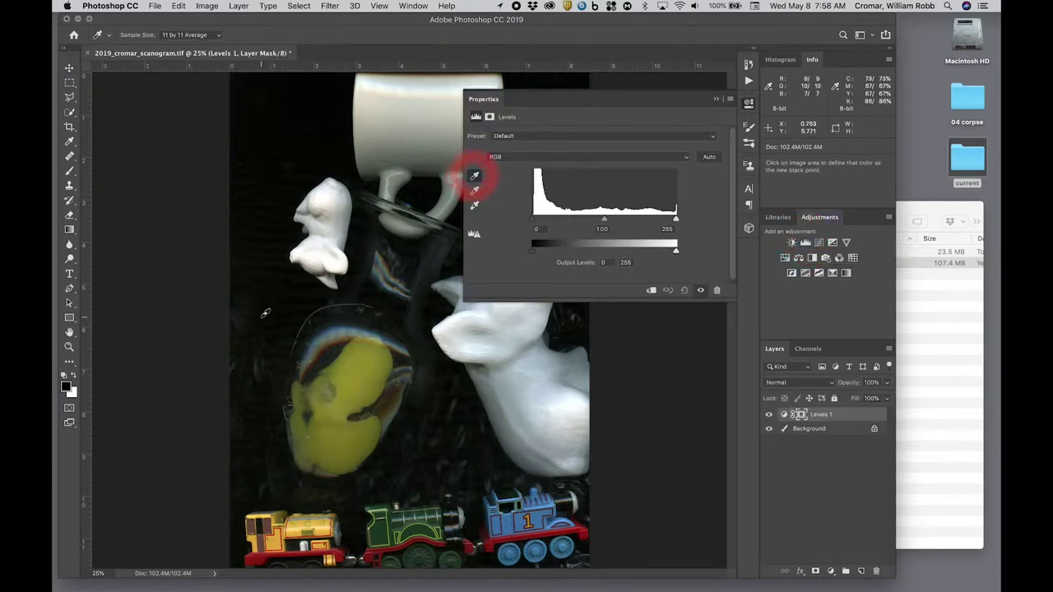
click(260, 315)
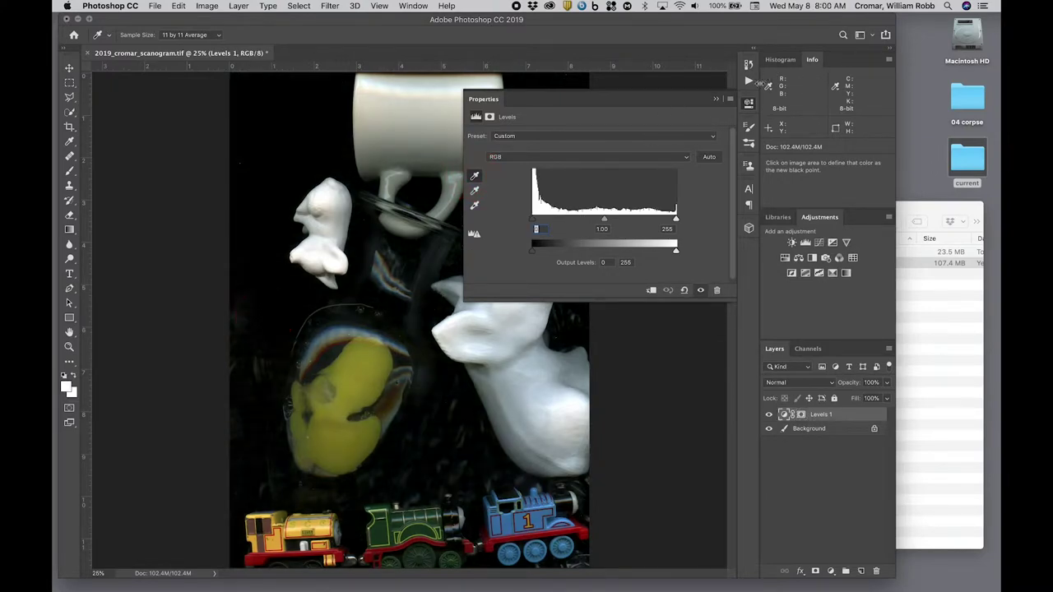
click(749, 103)
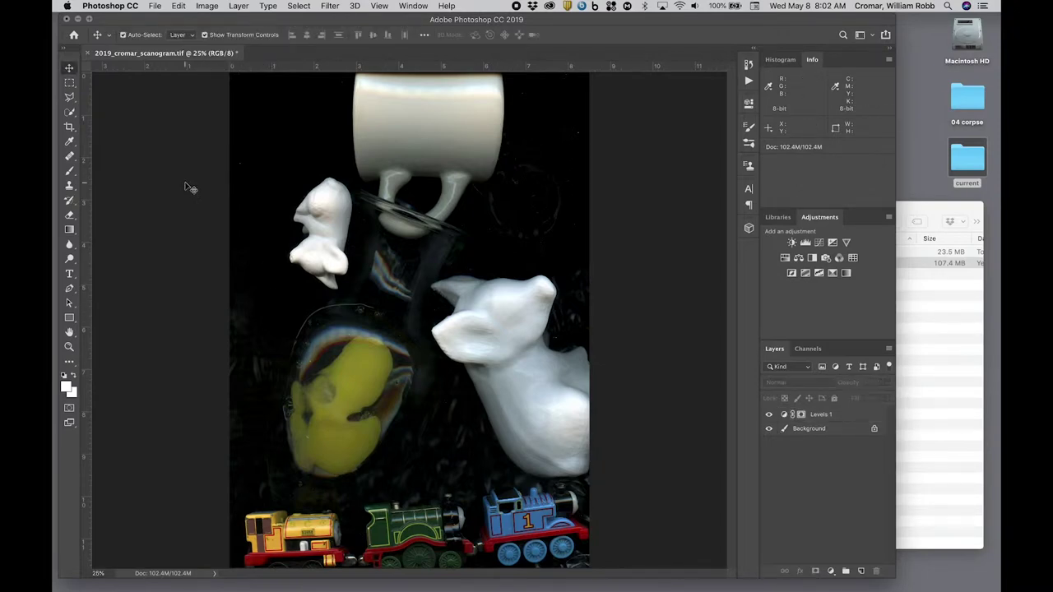
Reopen Levels 1 and set the white point from the white figurine
click(828, 416)
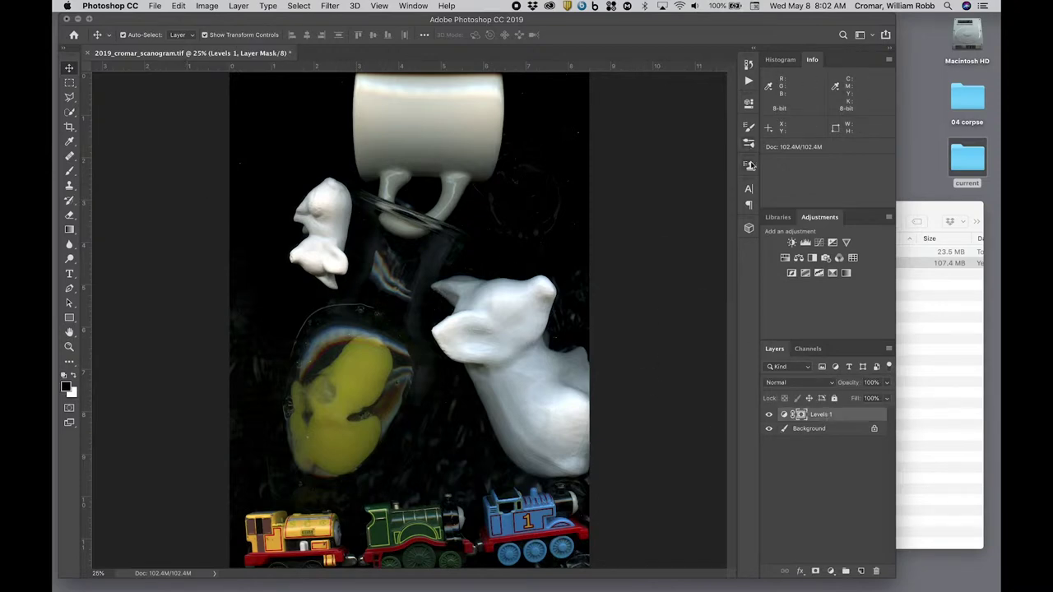
click(748, 105)
click(475, 206)
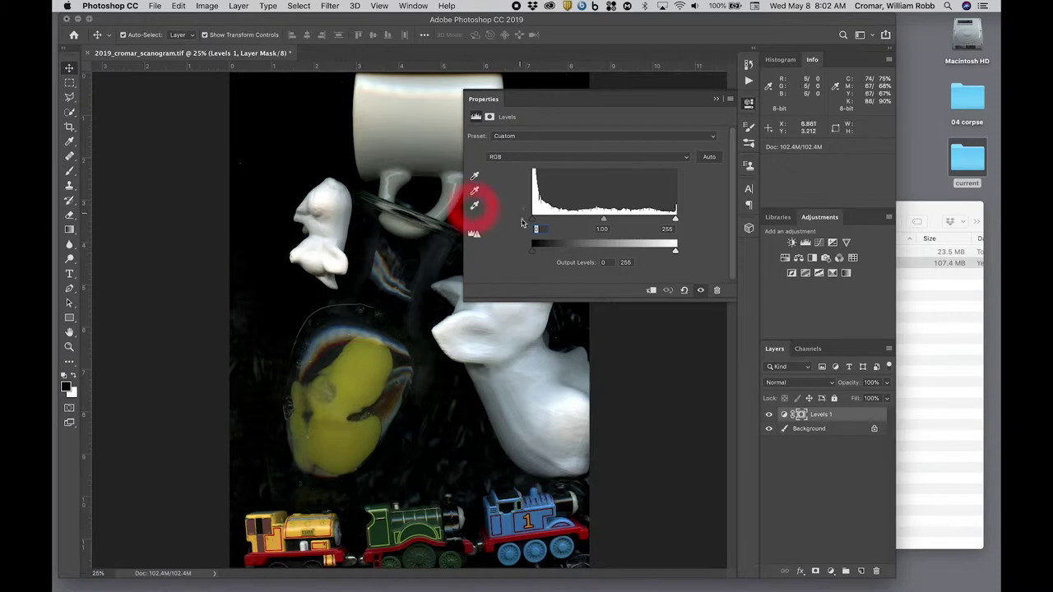
click(298, 256)
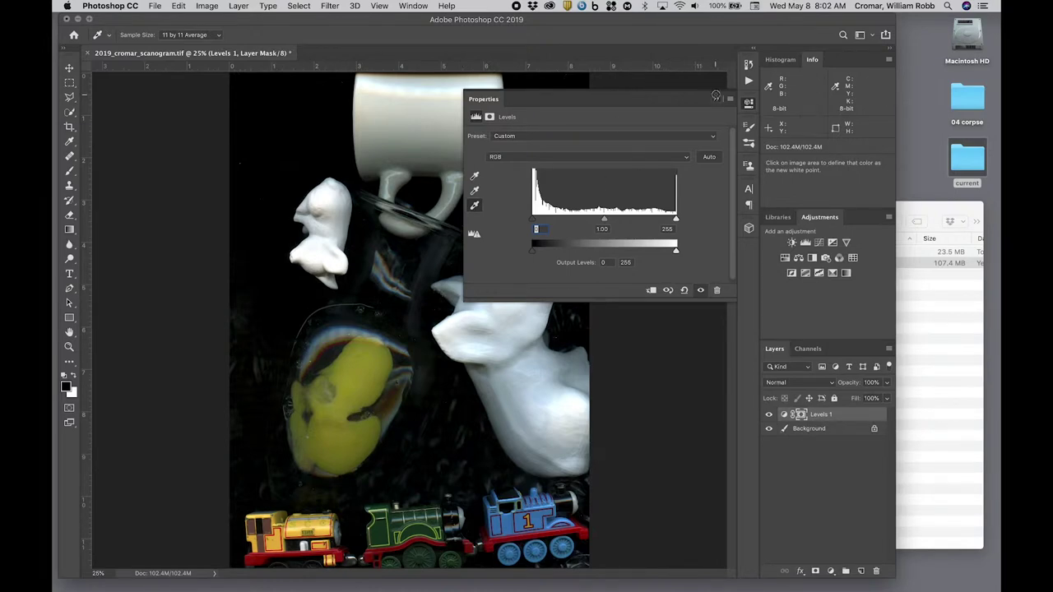
click(714, 93)
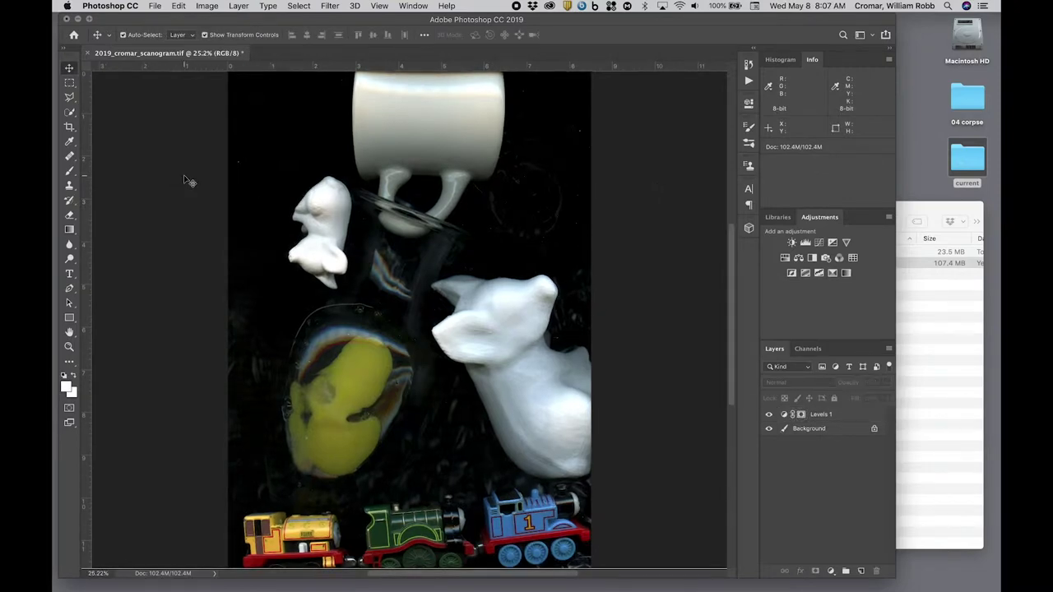
Add an Exposure 1 layer with Offset 0 and Exposure -0.1, then deselect it
click(833, 244)
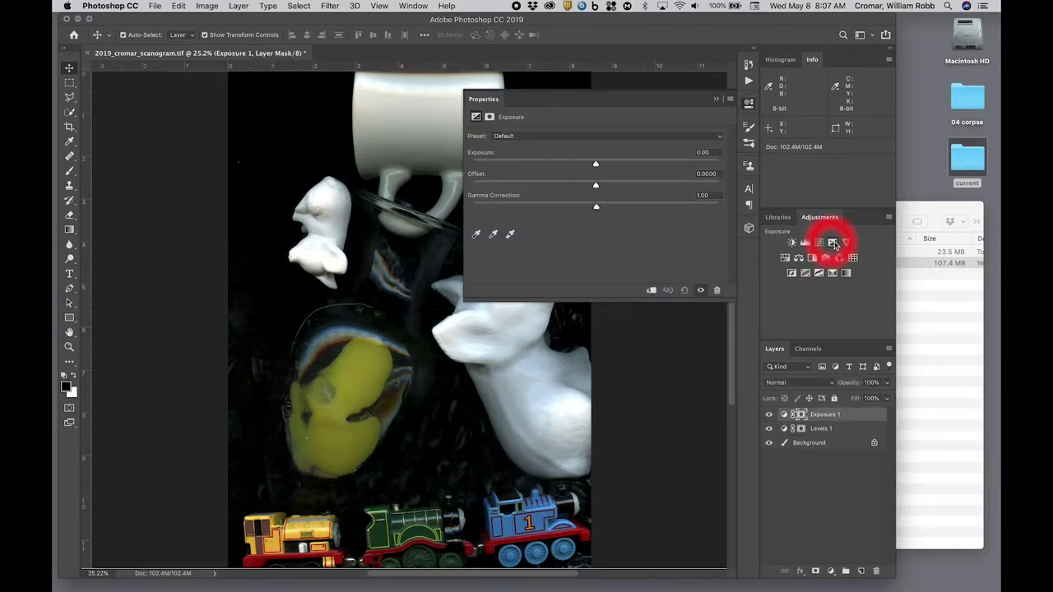
drag(596, 188, 596, 186)
click(716, 174)
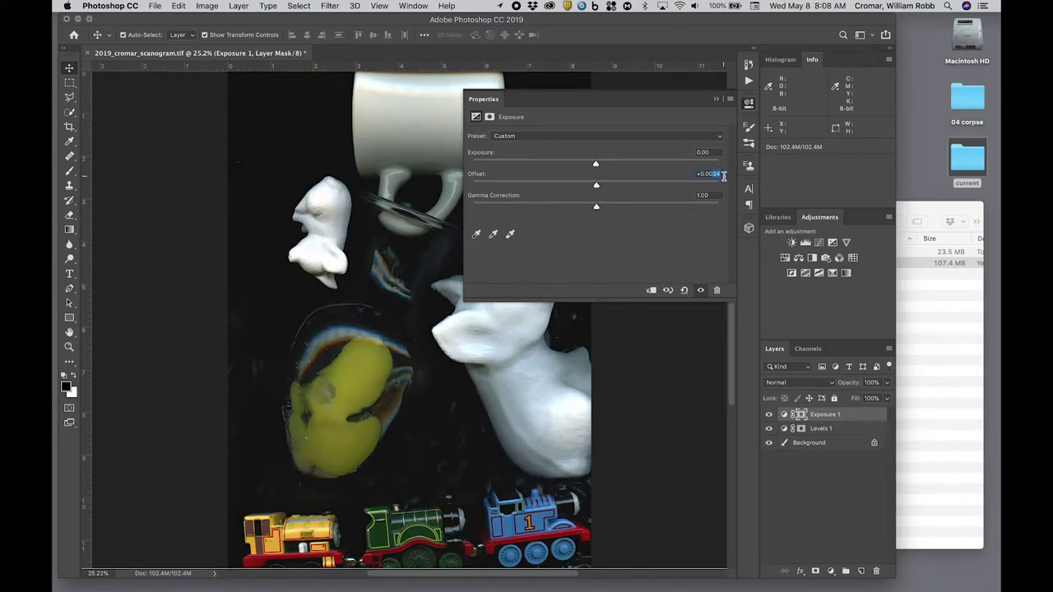
text(0)
key(Return)
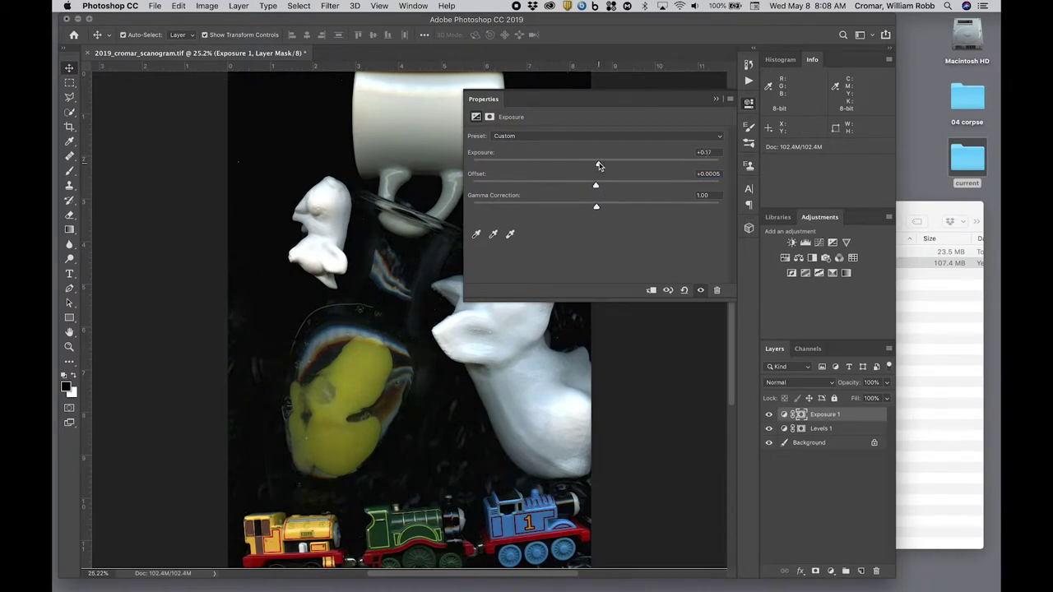
drag(598, 165, 594, 166)
click(711, 153)
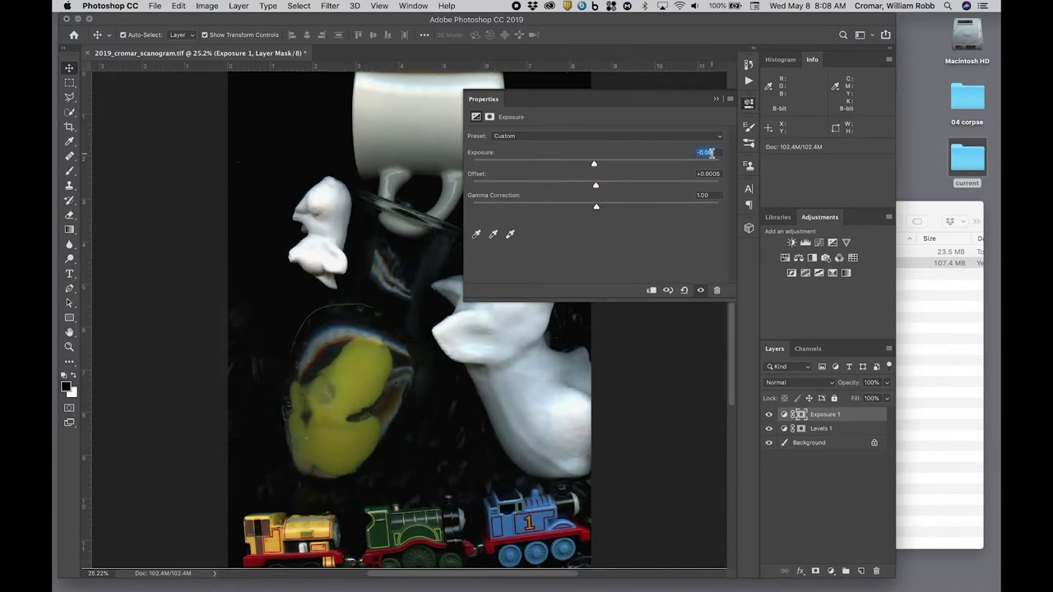
text(-0.1)
click(715, 99)
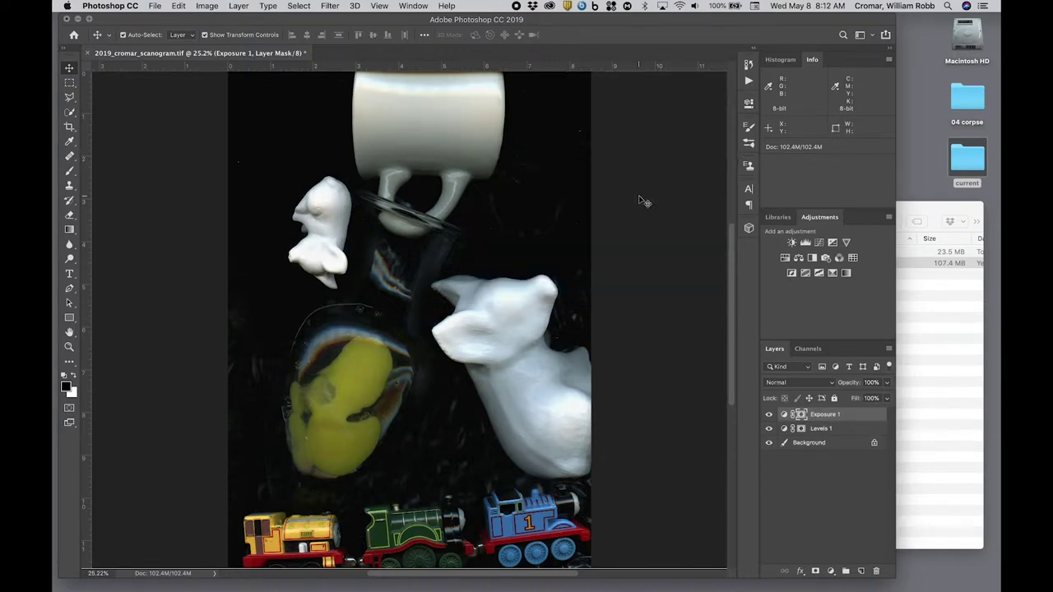
key(super+alt+a)
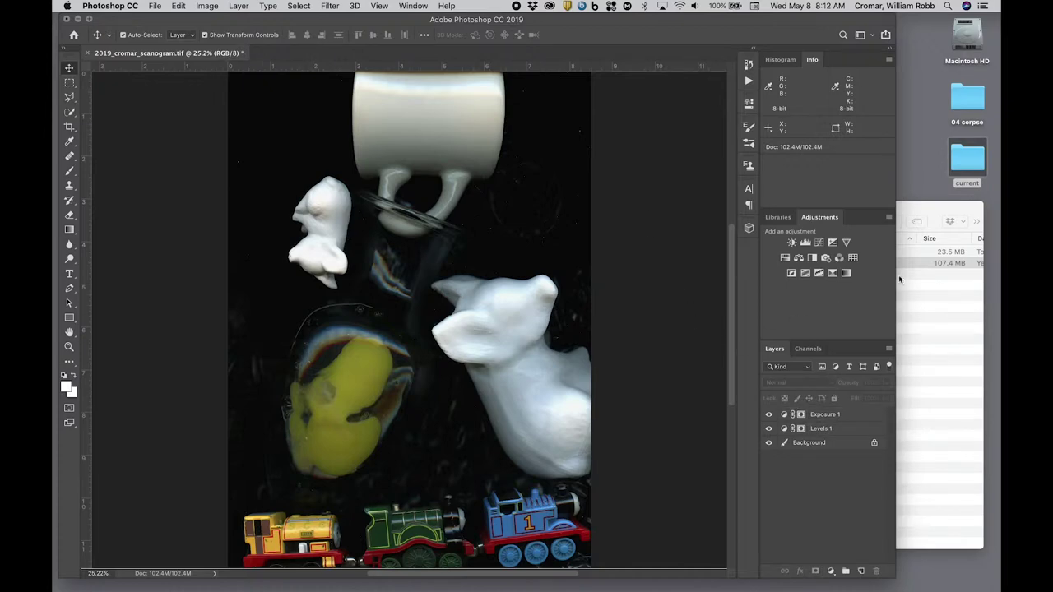
Add Color Balance 1 with midtones Cyan–Red +25 and Yellow–Blue -13, toggling visibility to compare
click(799, 258)
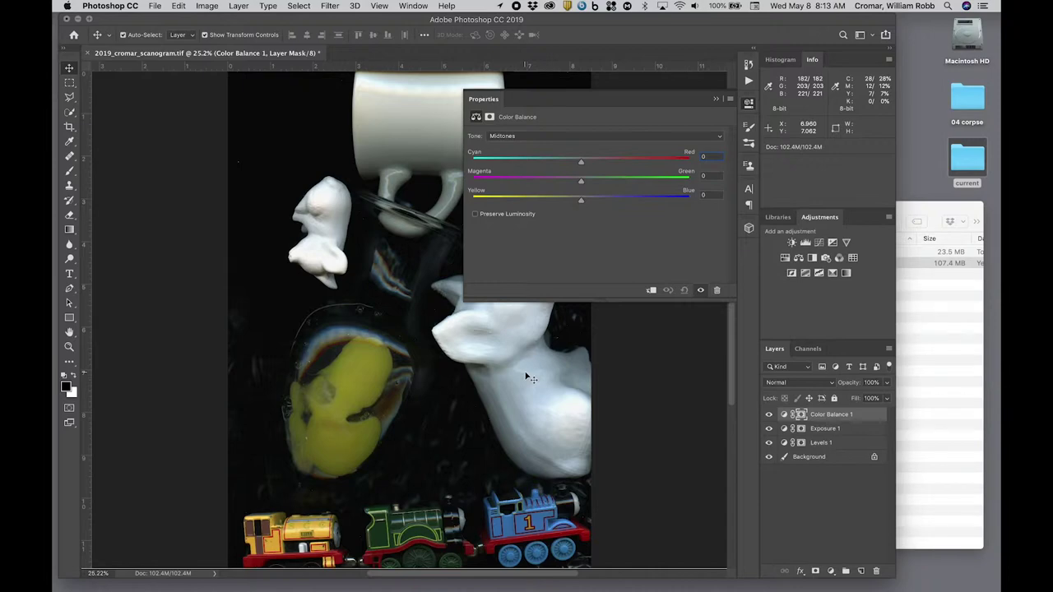
click(529, 377)
click(599, 163)
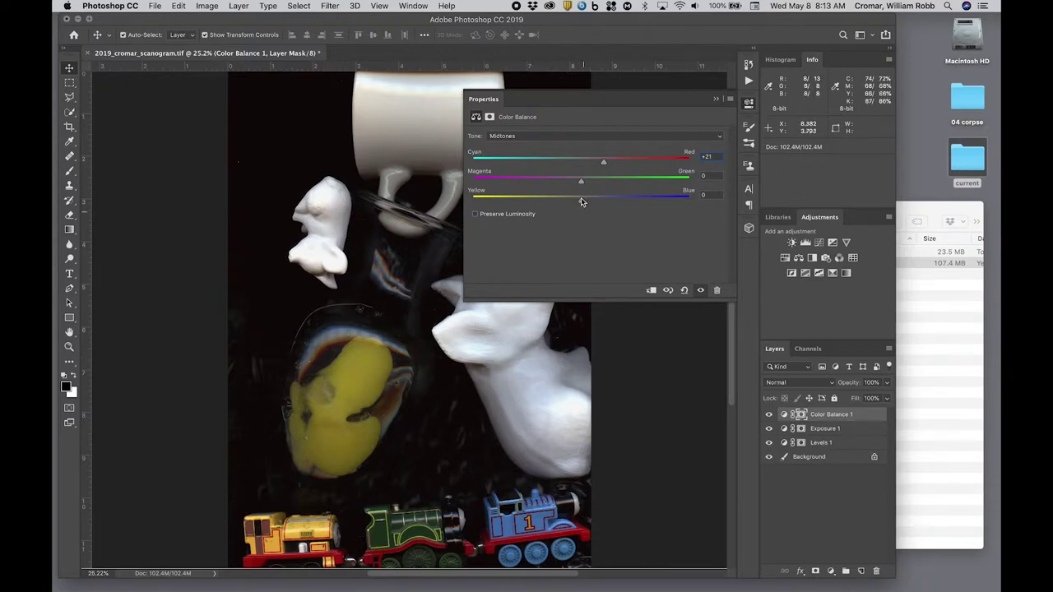
drag(581, 201, 566, 203)
drag(608, 163, 613, 163)
click(533, 380)
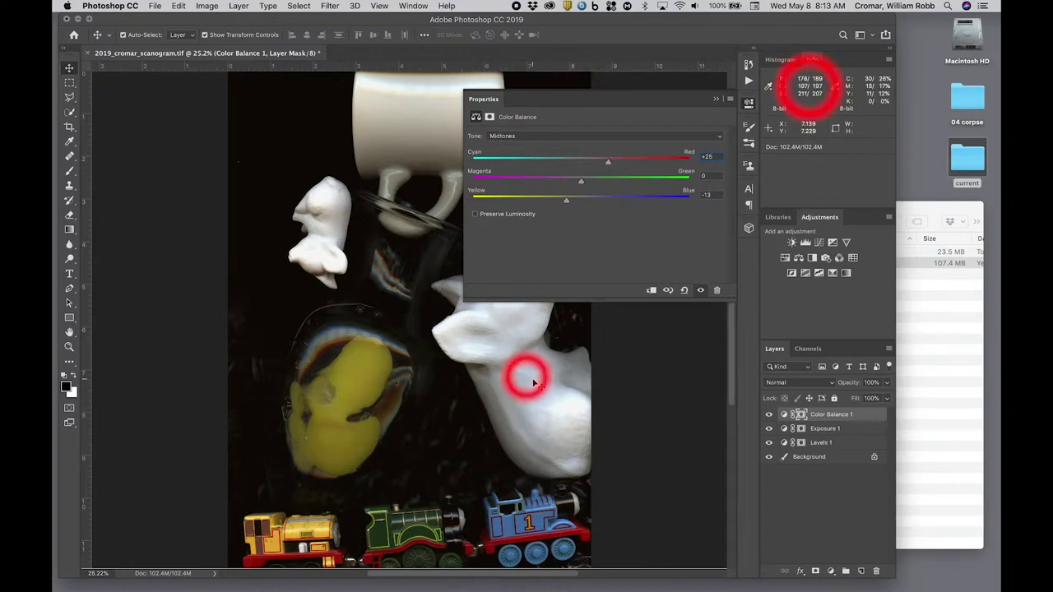
click(701, 291)
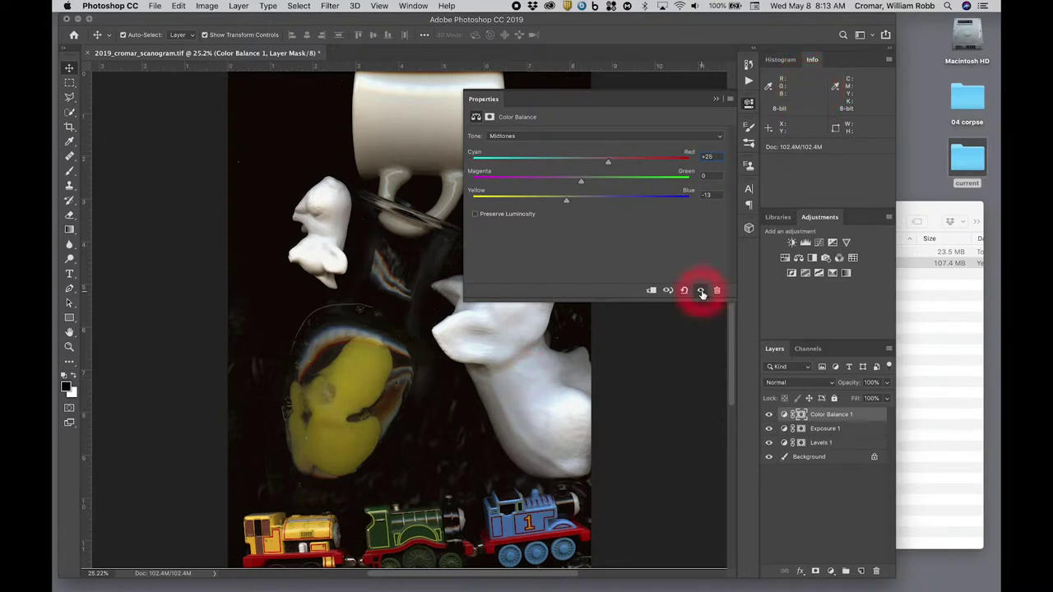
click(701, 292)
click(701, 291)
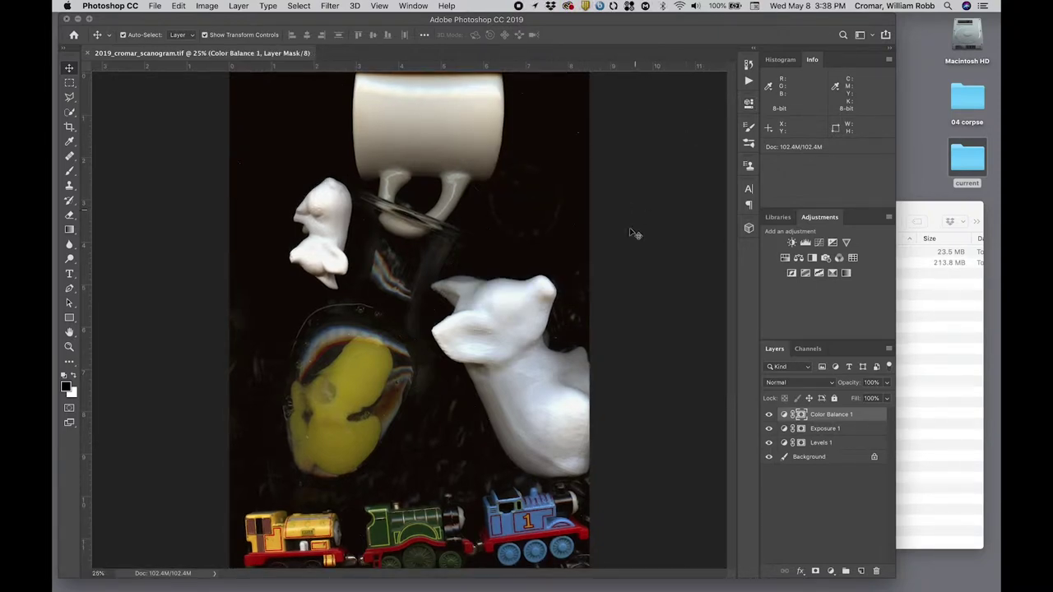
Save As 00_cromar_excorpse_600.tif in 04 corpse with TIFF compression None
click(153, 6)
click(173, 125)
double_click(553, 131)
text(00_)
text(cromar)
text(_excor)
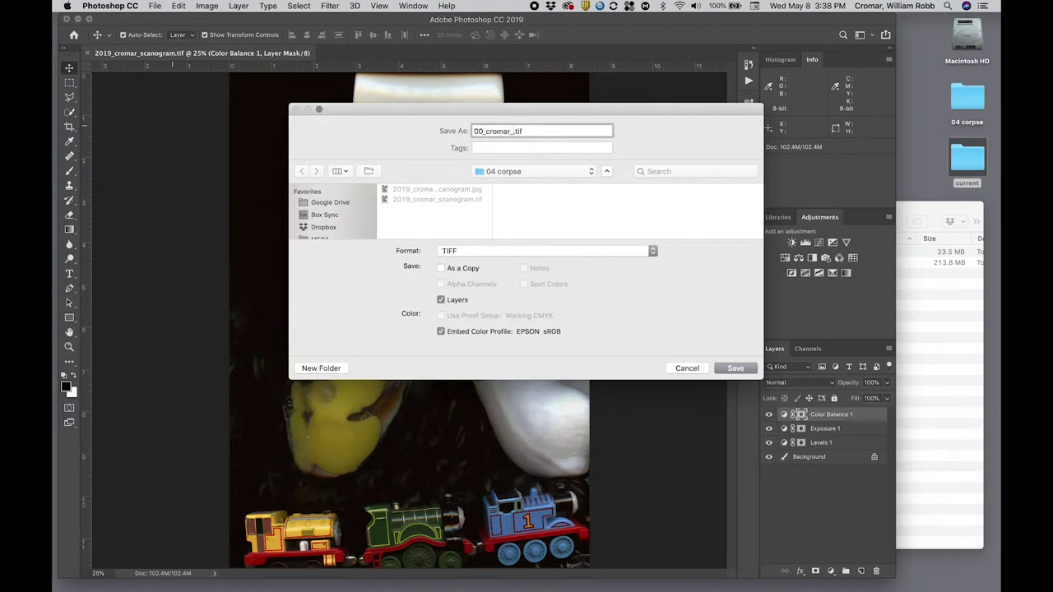
text(pse_600)
click(736, 367)
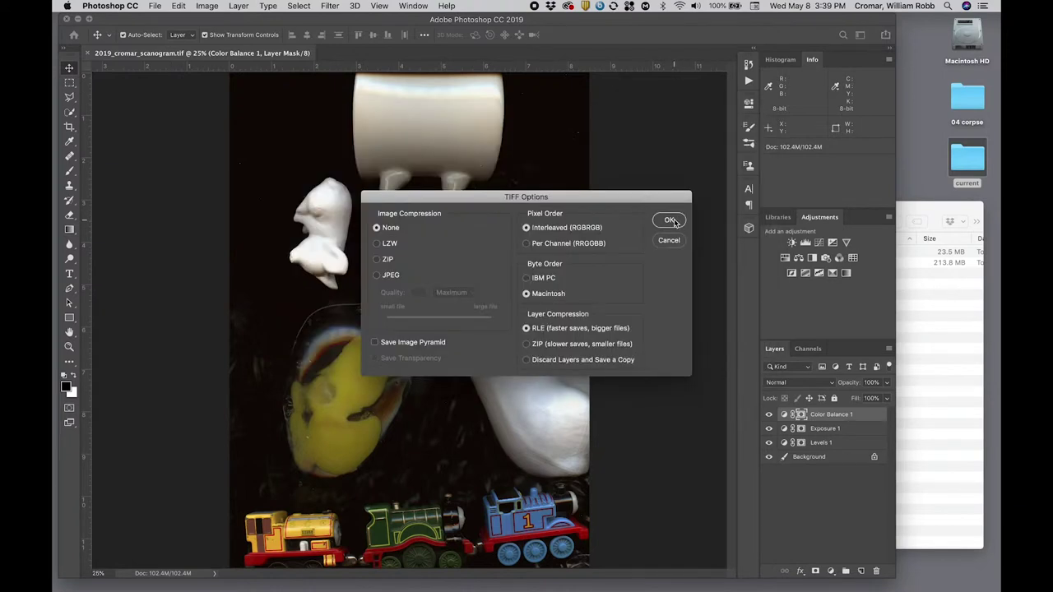
click(669, 220)
click(921, 337)
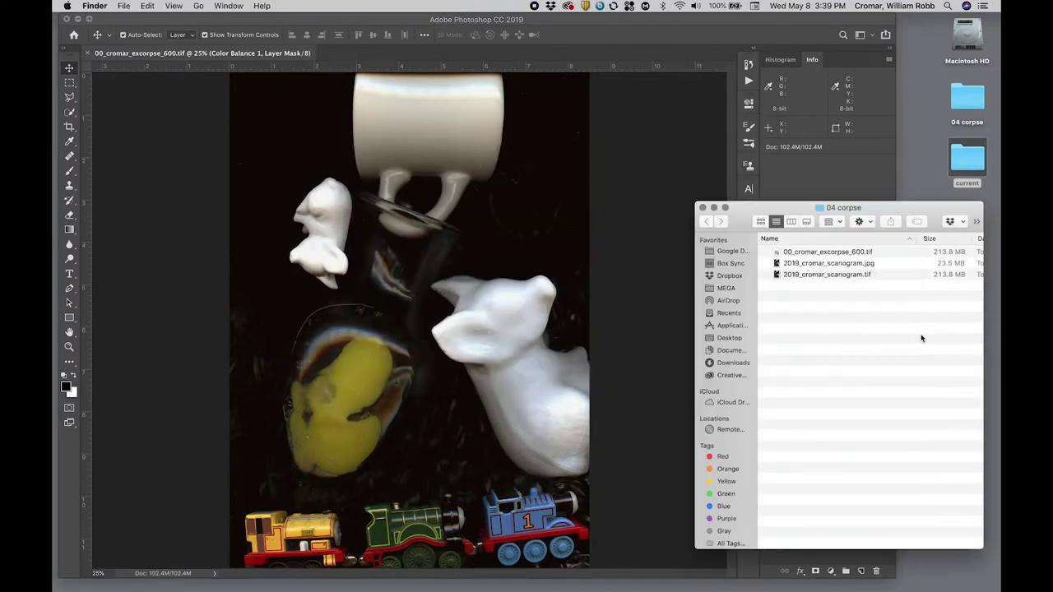
Create a new folder named 00_excorpse_history in 04 corpse
right_click(834, 329)
click(853, 334)
text(0)
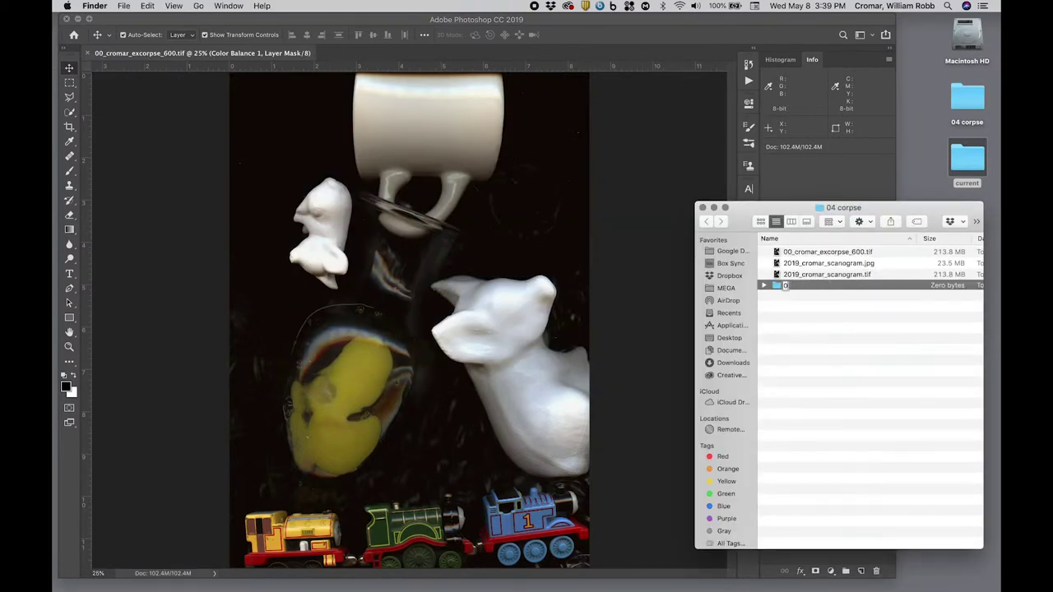
text(0_excorpse_history)
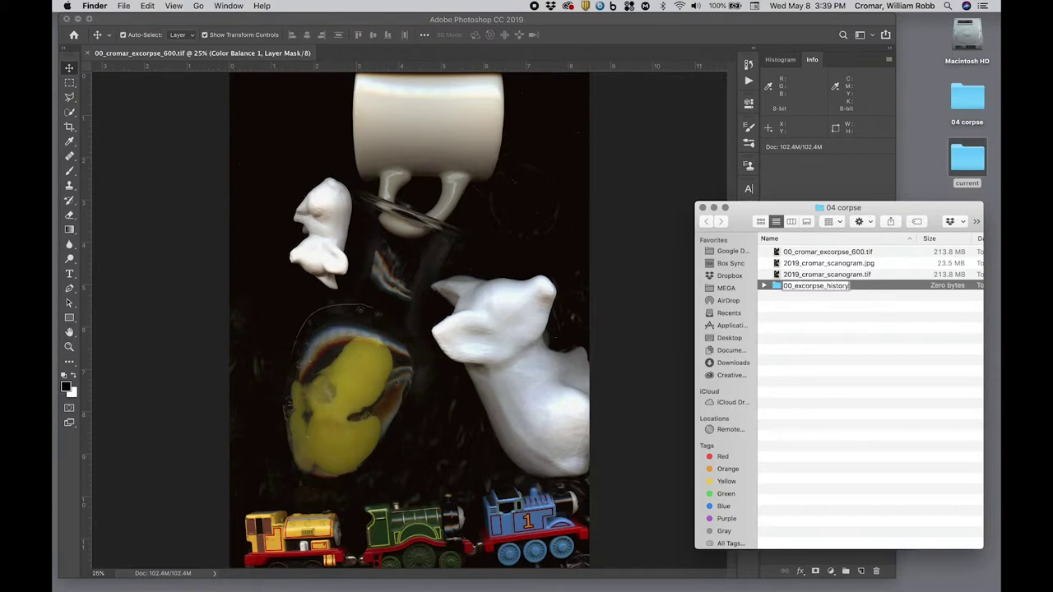
key(Return)
Move the 600 ppi TIFF into 00_excorpse_history and drag that folder onto the Box page
drag(827, 251, 816, 263)
click(954, 581)
click(885, 260)
drag(815, 251, 606, 288)
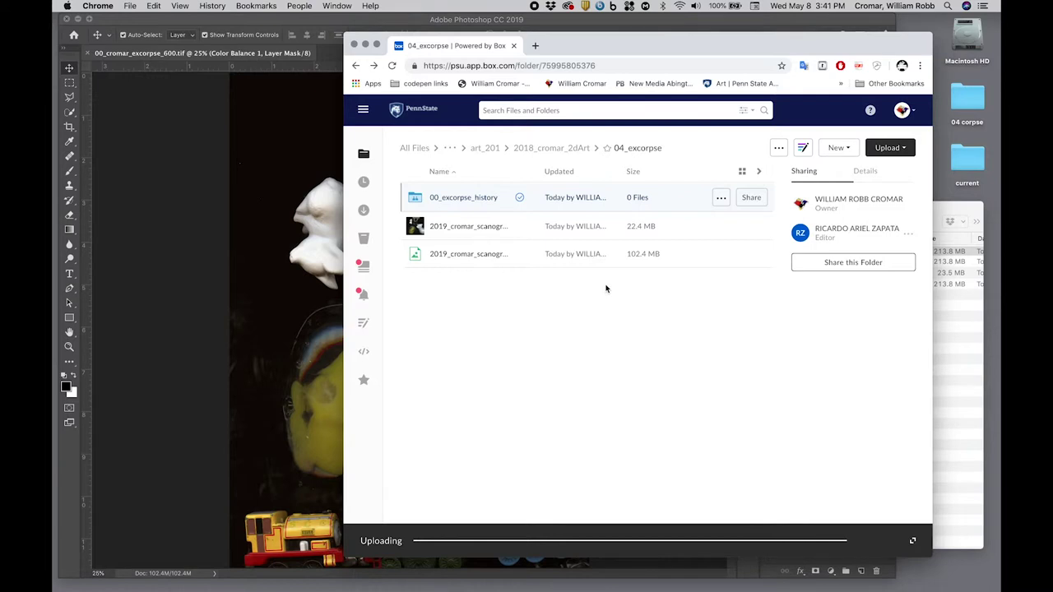
Confirm 00_excorpse_history in Box holds the 600 ppi TIFF, then return to 04_excorpse
click(482, 199)
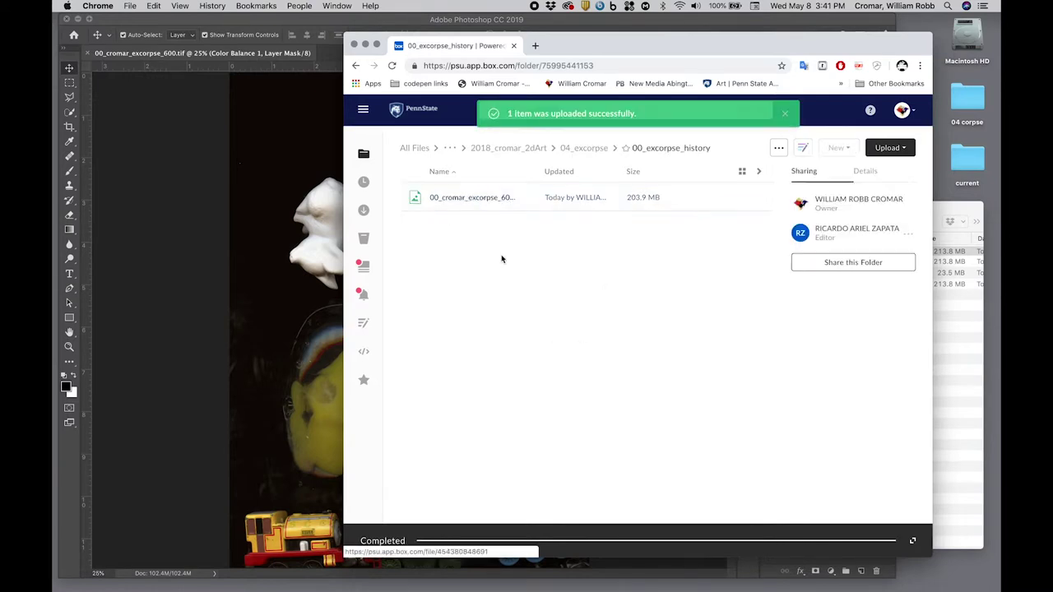
key(super+bracketleft)
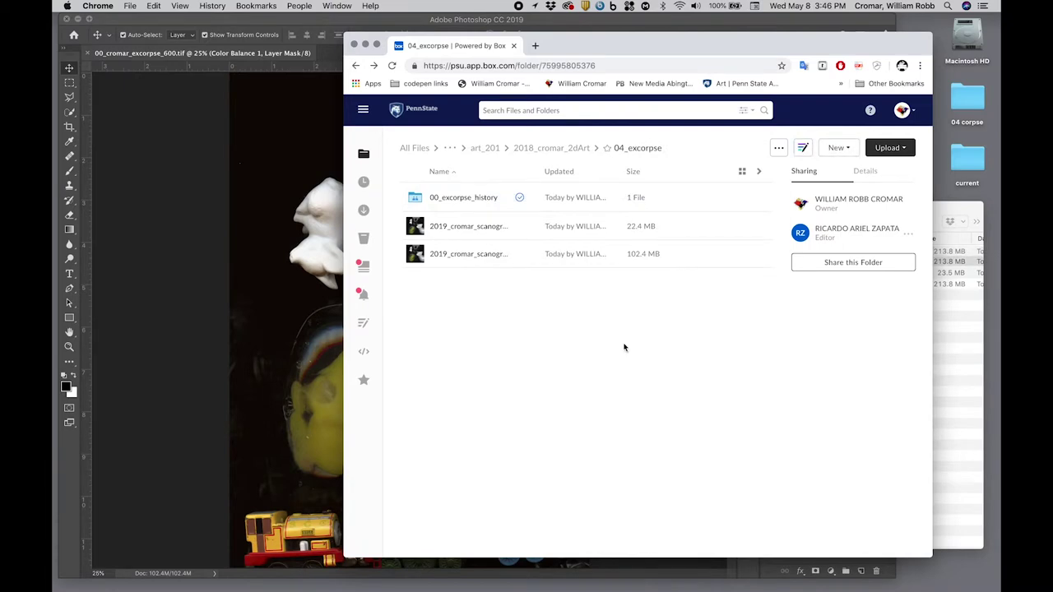
Minimize the Chrome window and bring Photoshop with 00_cromar_excorpse_600.tif back to the front
click(366, 44)
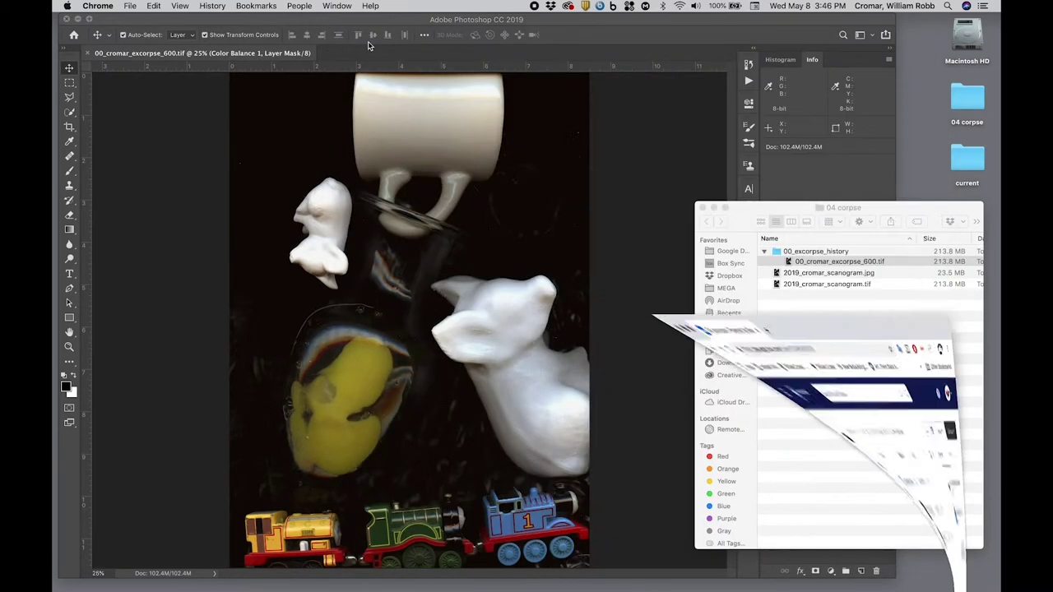
click(739, 213)
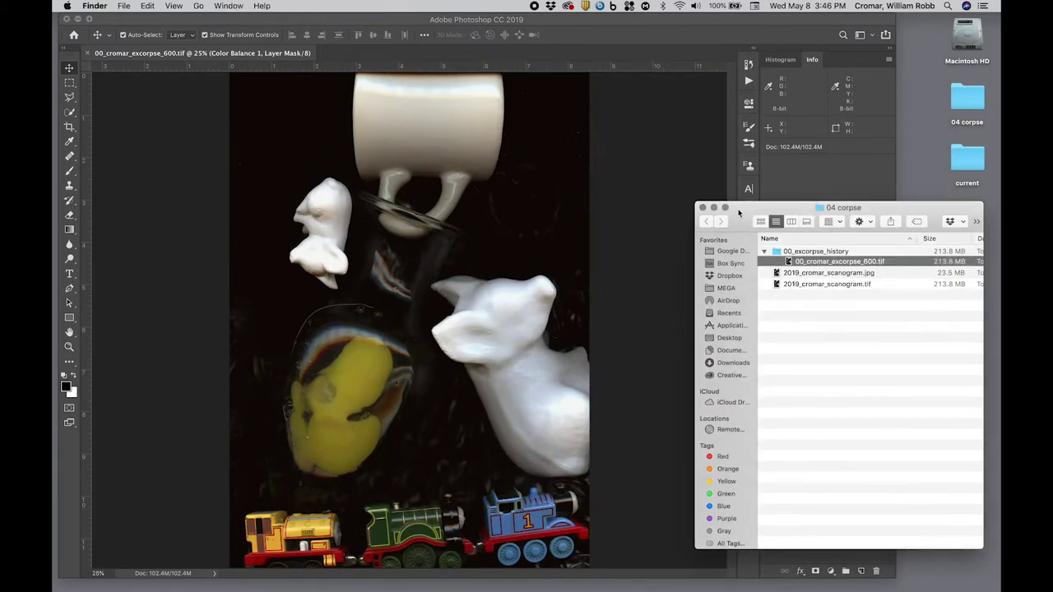
click(660, 186)
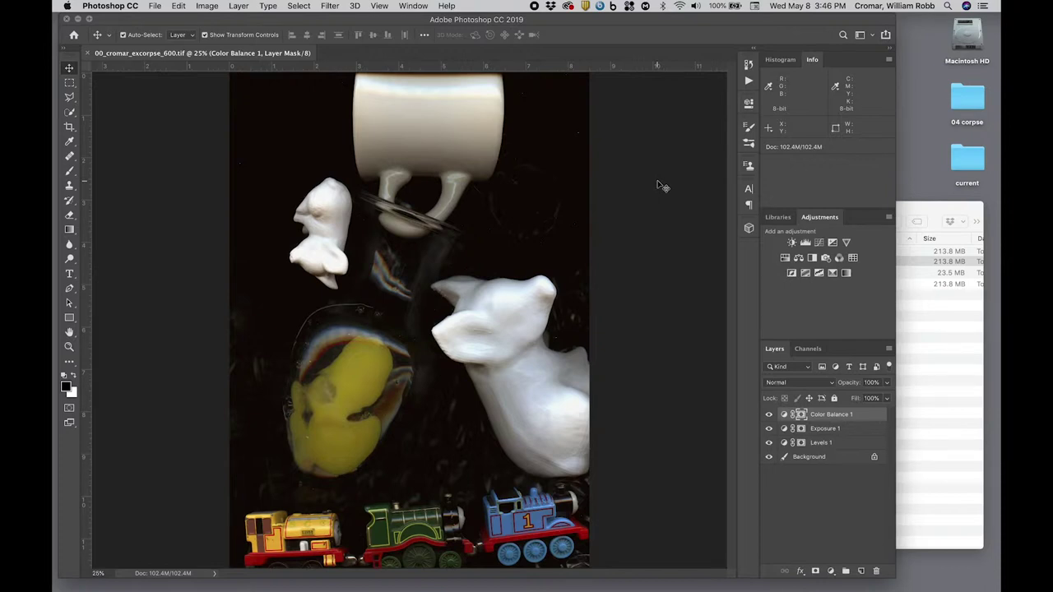
Resample the image to 300 ppi resolution in Image Size
click(206, 7)
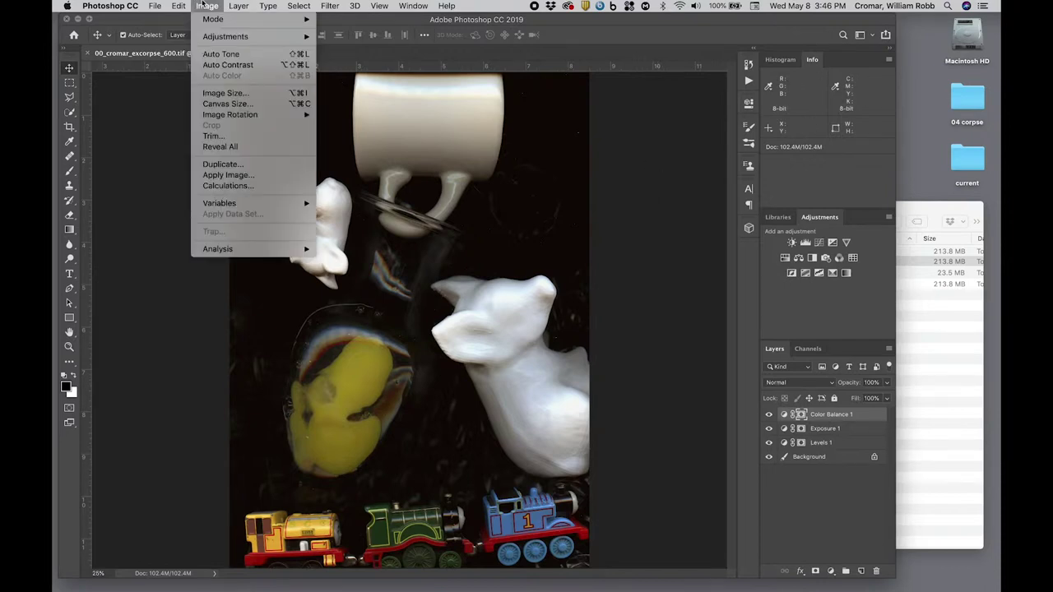
click(214, 93)
click(764, 202)
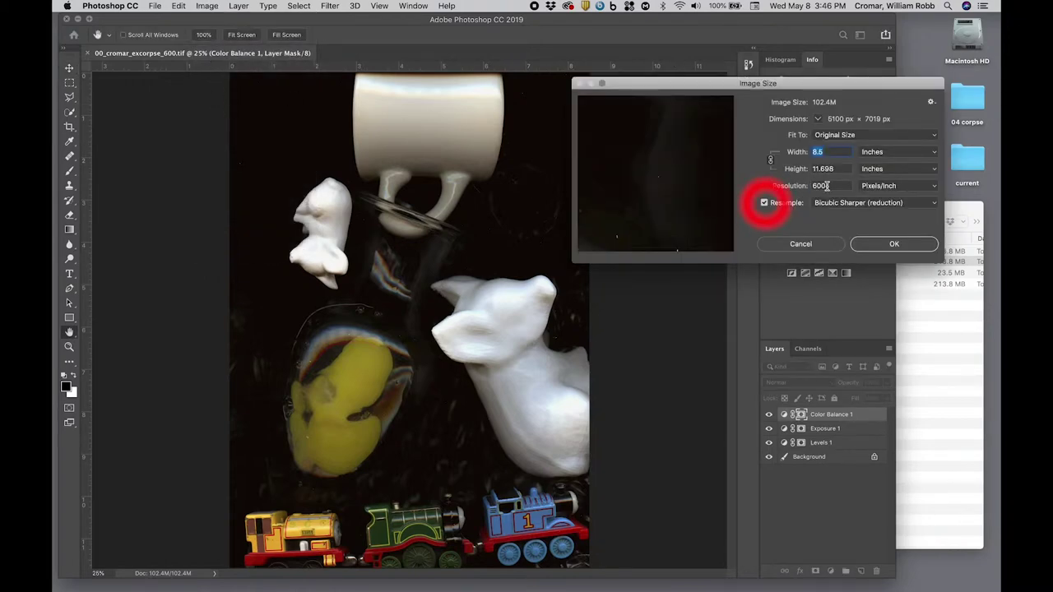
key(Tab)
key(Tab)
text(300)
click(820, 187)
click(899, 245)
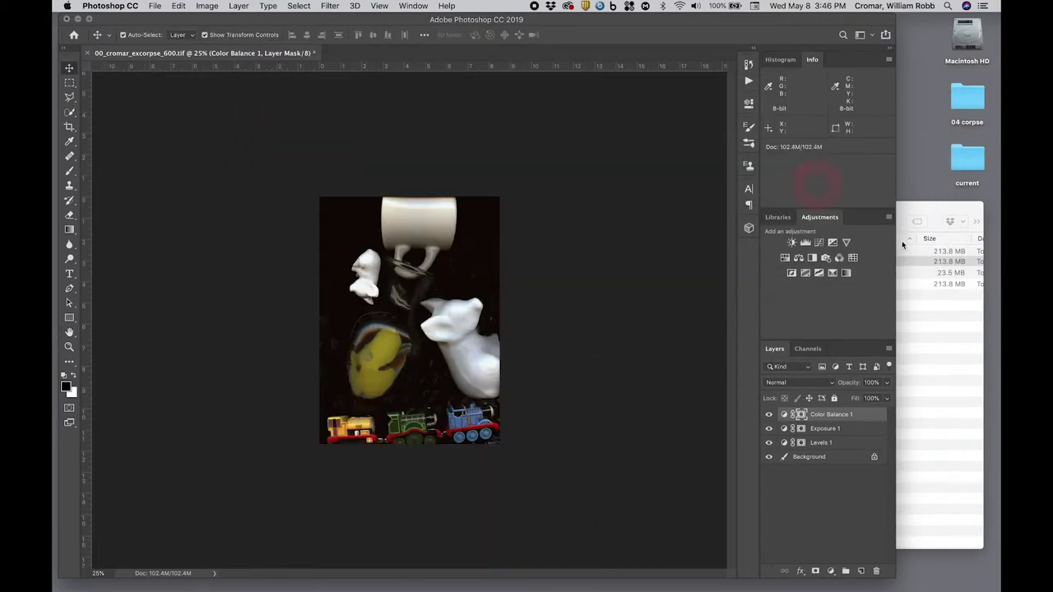
Save a layer-free TIFF copy named 00_cromar_excorpse_300.tif
click(155, 6)
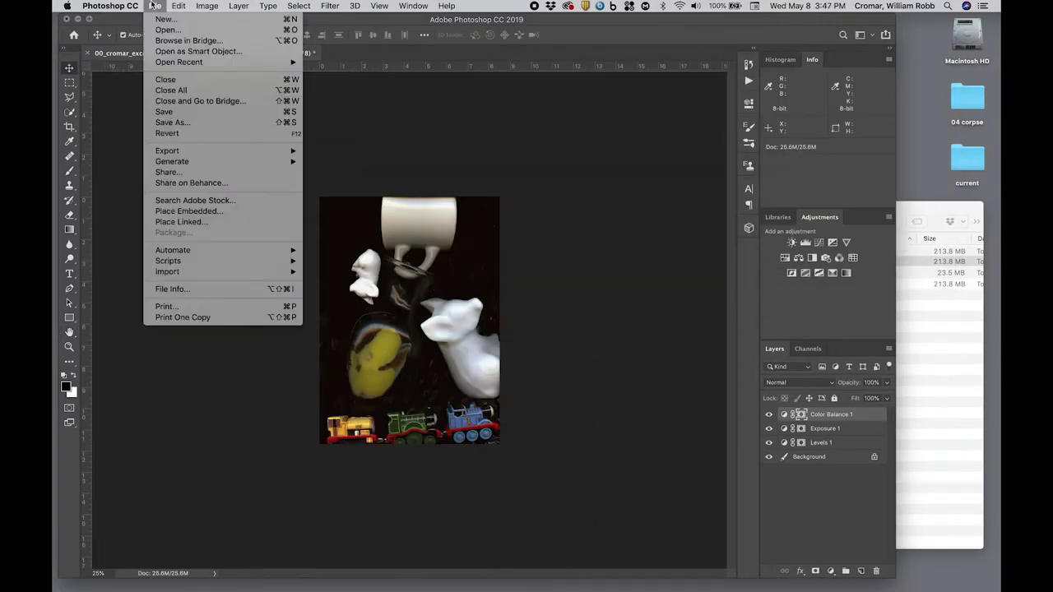
click(182, 123)
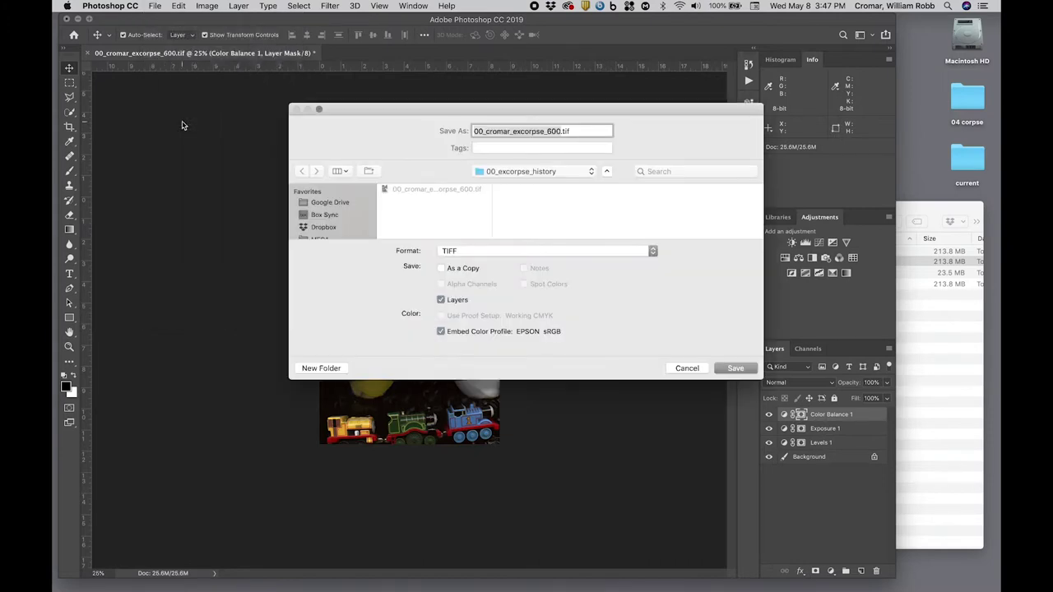
click(550, 131)
key(BackSpace)
text(3)
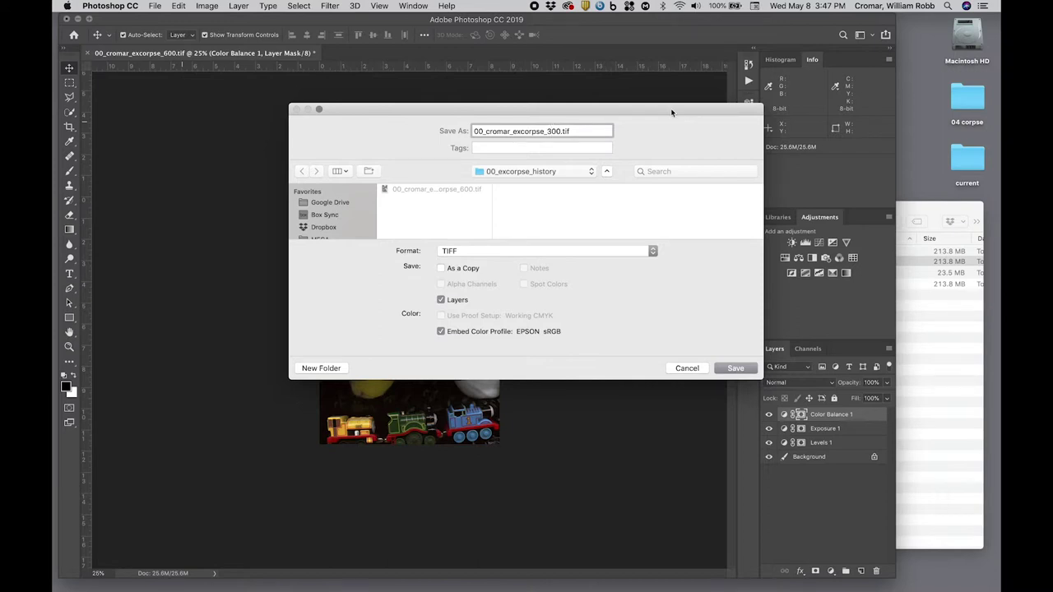
click(441, 300)
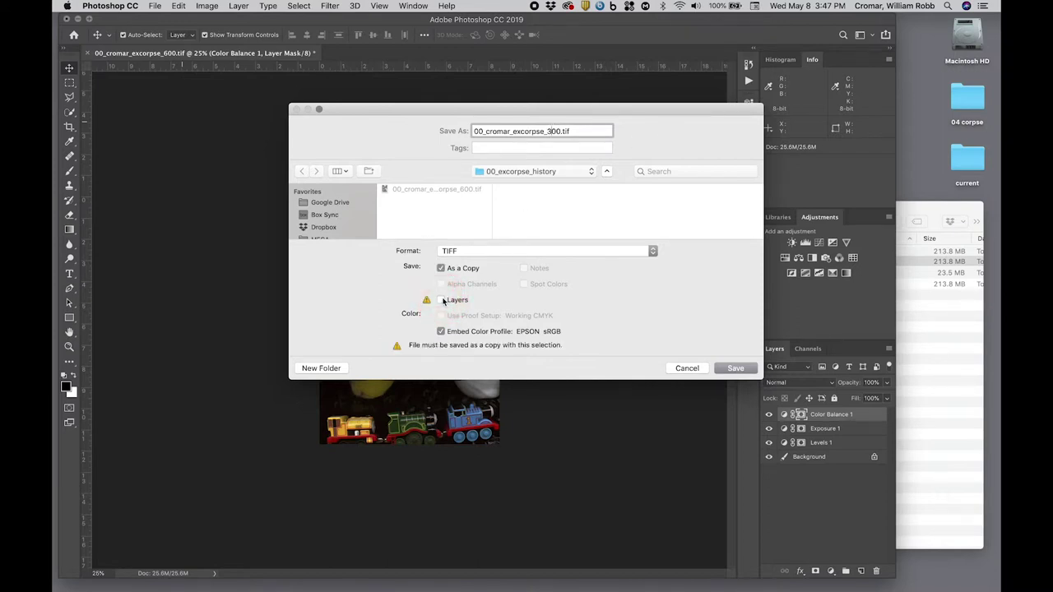
click(732, 368)
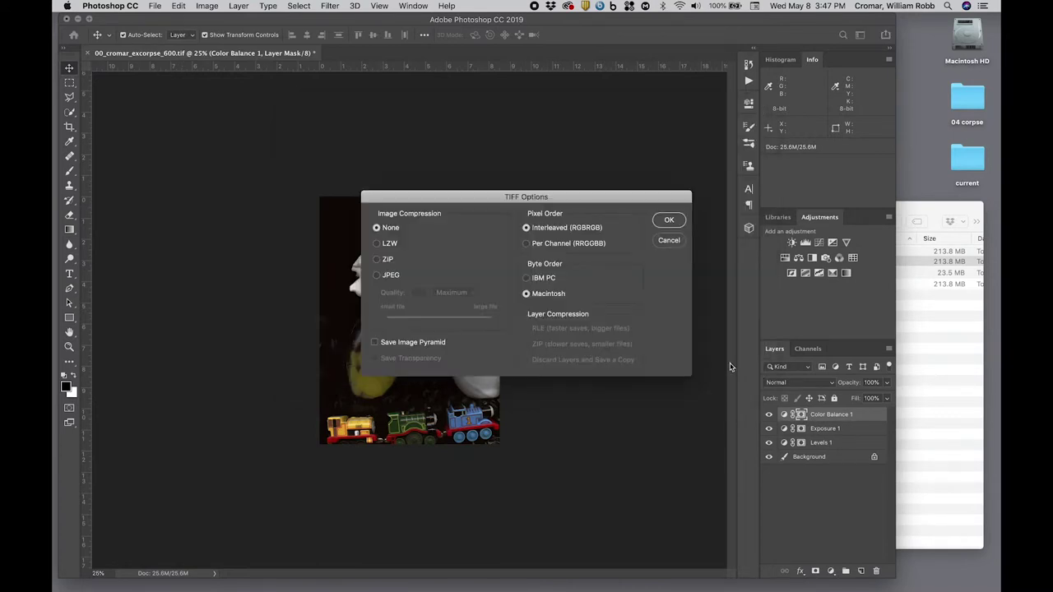
click(669, 220)
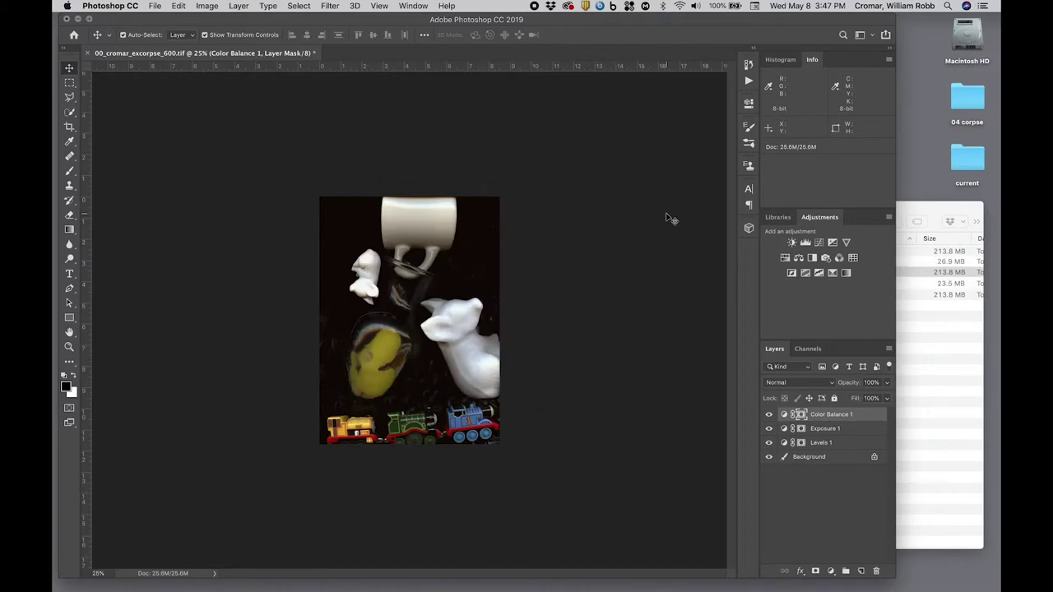
Open 00_cromar_excorpse_300.tif from the Finder folder window in Photoshop
click(928, 349)
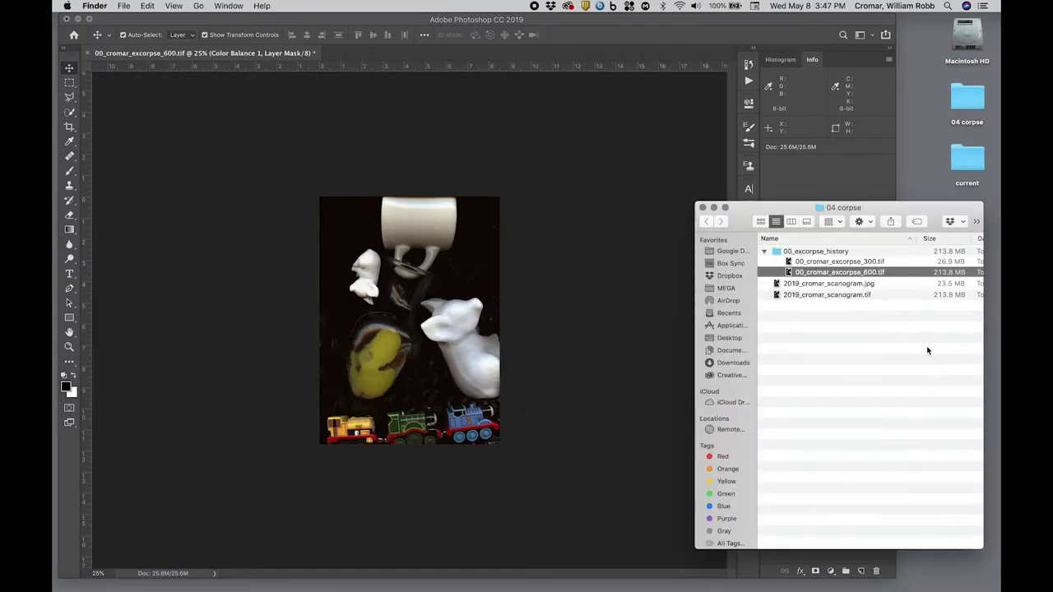
click(928, 349)
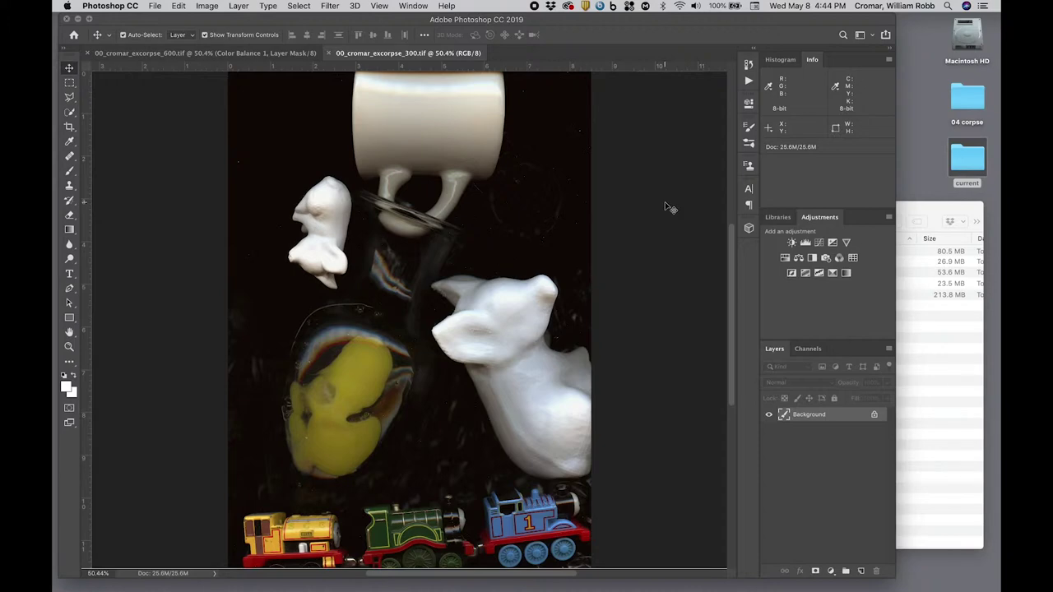
Resize the 300 ppi copy to 8 inches wide (2400 × 3303 px) in Image Size
key(super)
click(201, 5)
click(224, 93)
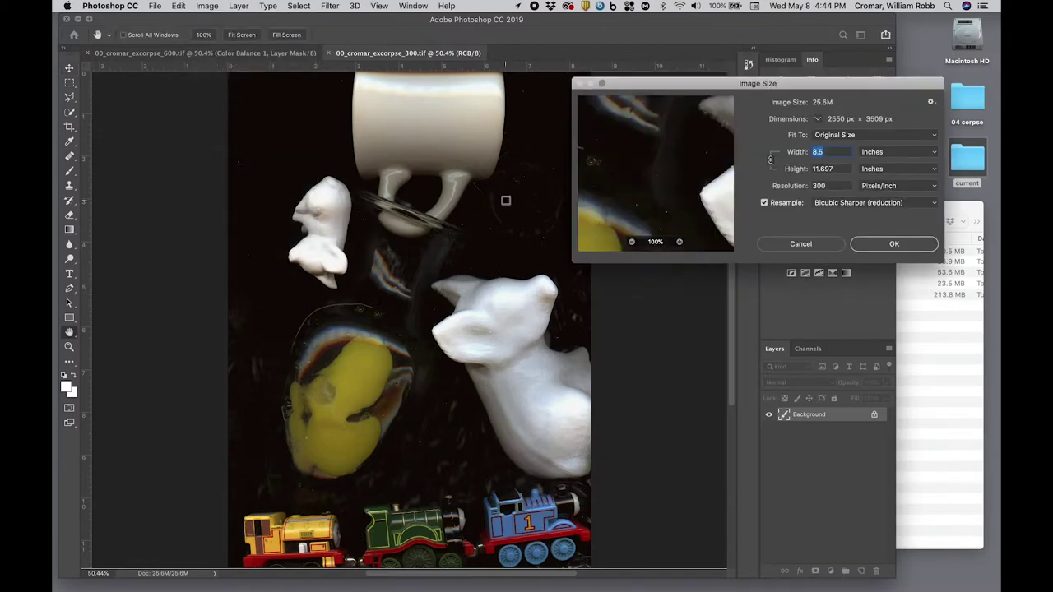
click(817, 153)
text(8)
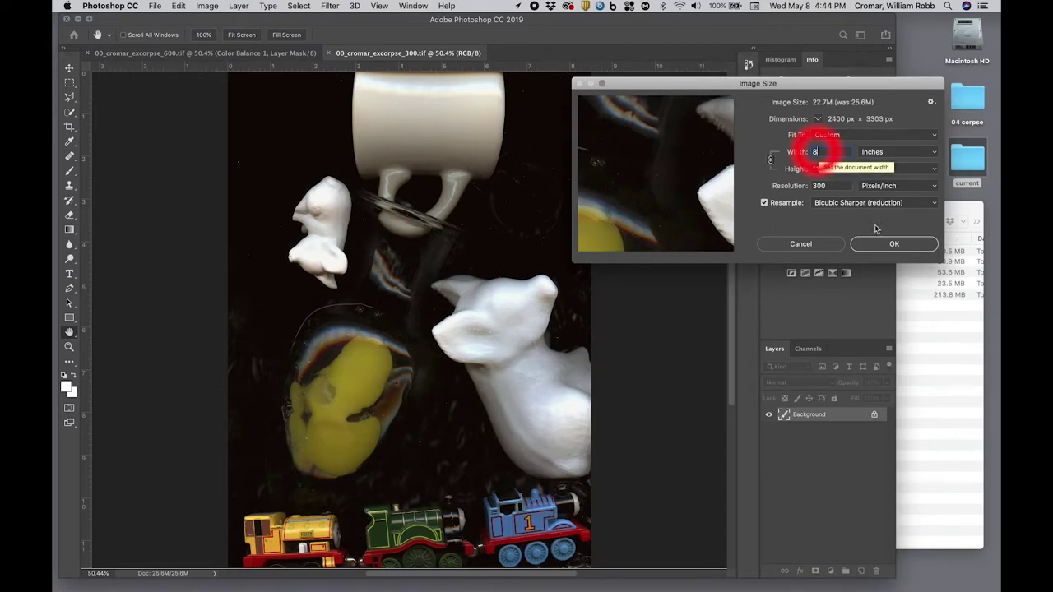
click(880, 239)
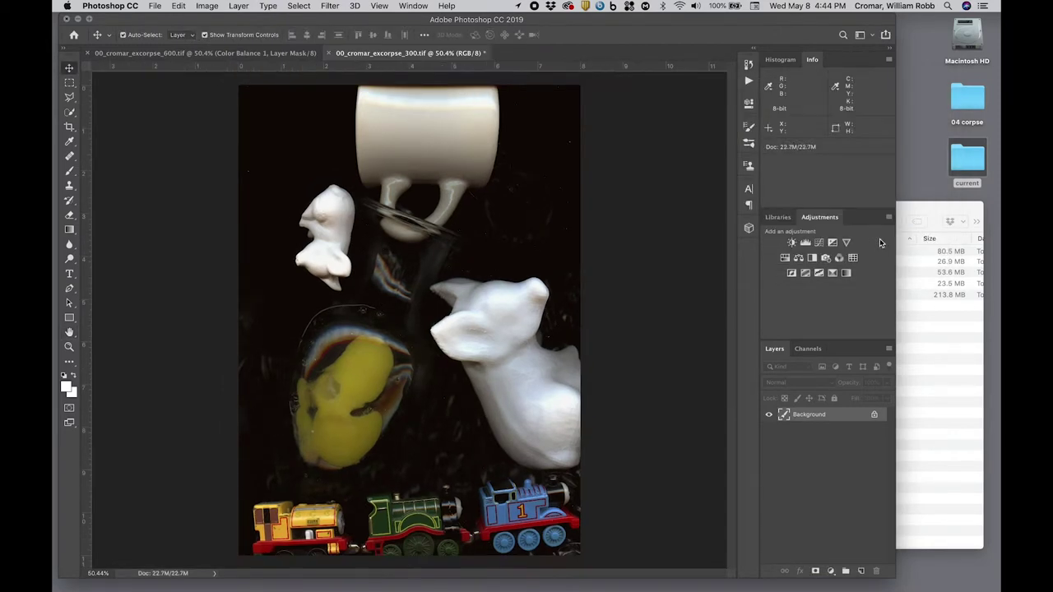
Try cropping the canvas height to 9 inches in Canvas Size, then undo it
click(208, 7)
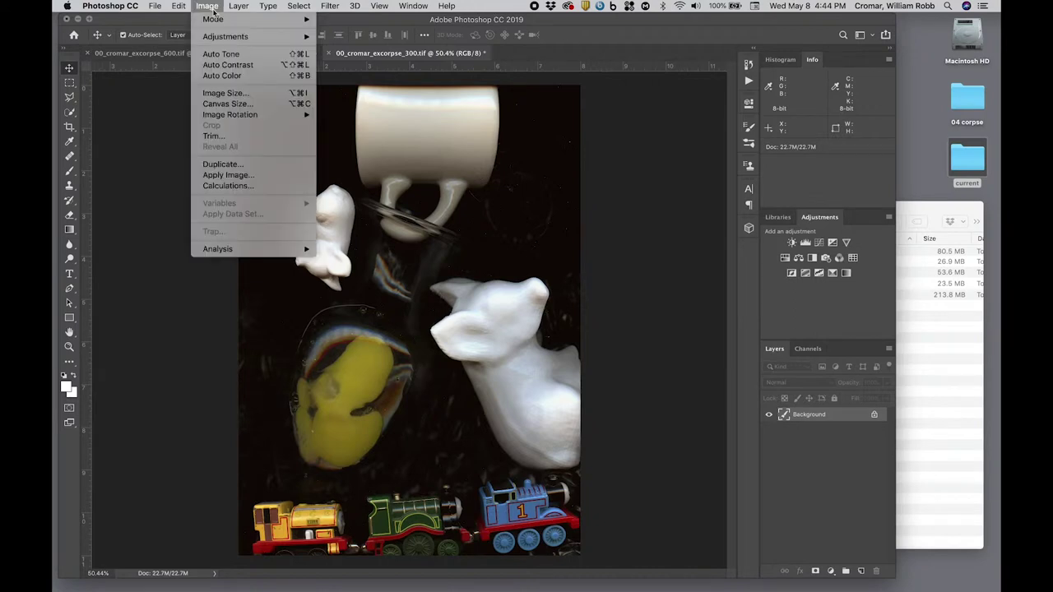
click(223, 103)
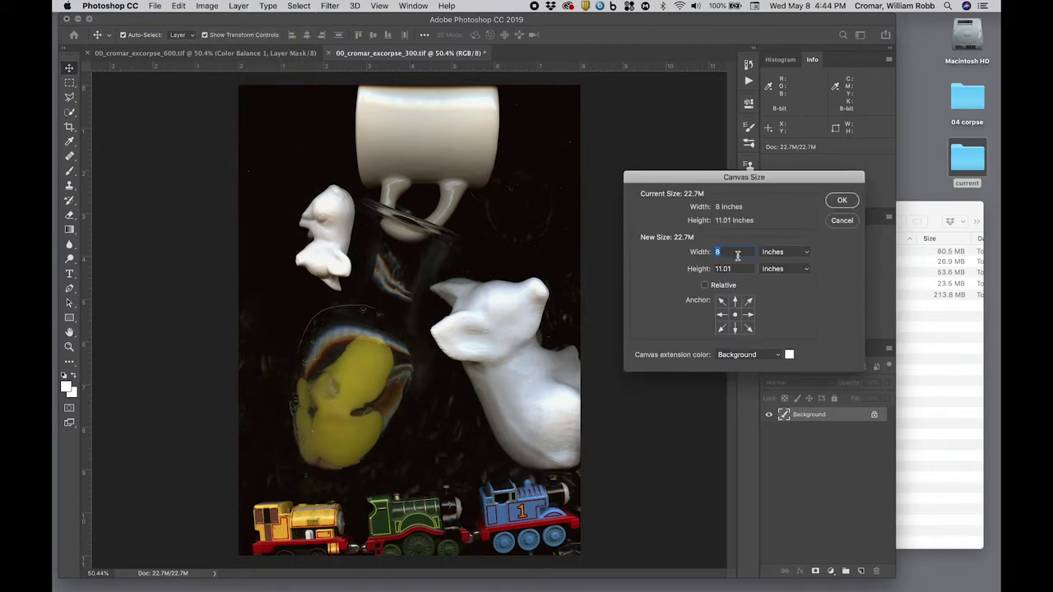
click(724, 269)
text(9)
click(841, 200)
click(619, 215)
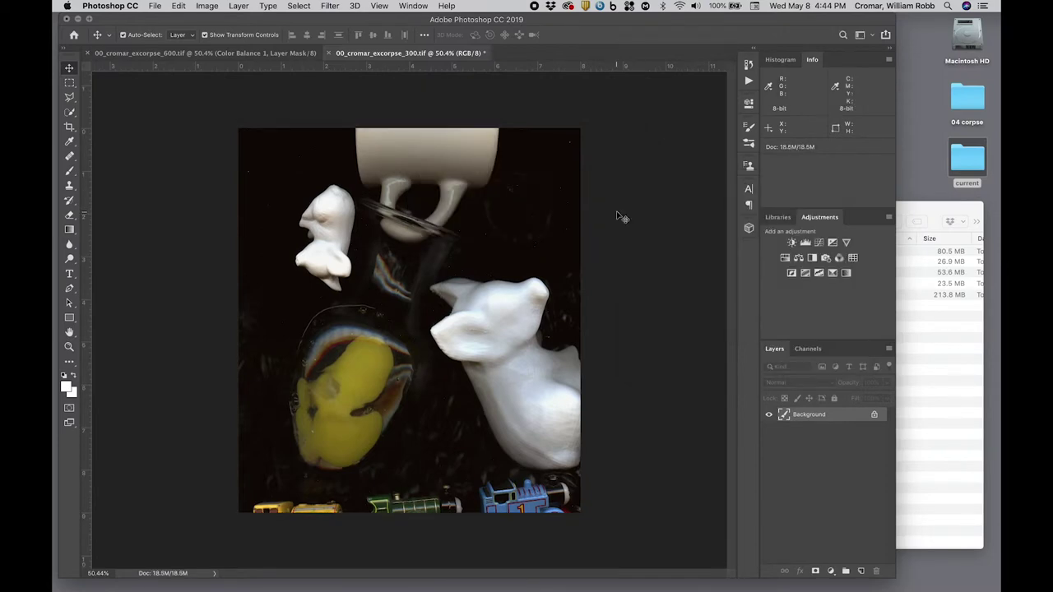
key(super+z)
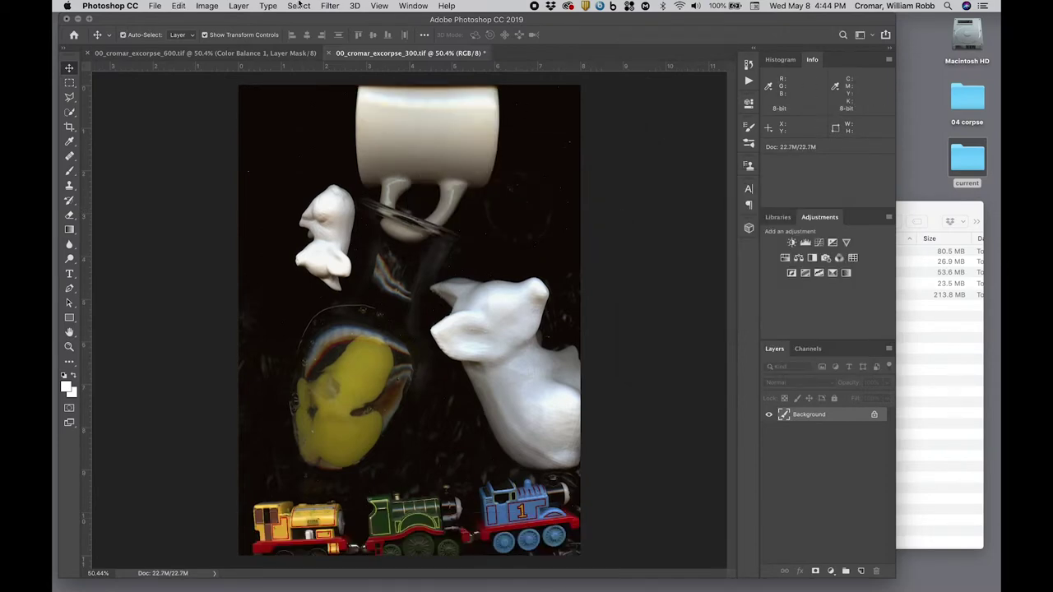
Retry the 9-inch canvas height with a centre anchor, then undo the crop again
click(216, 6)
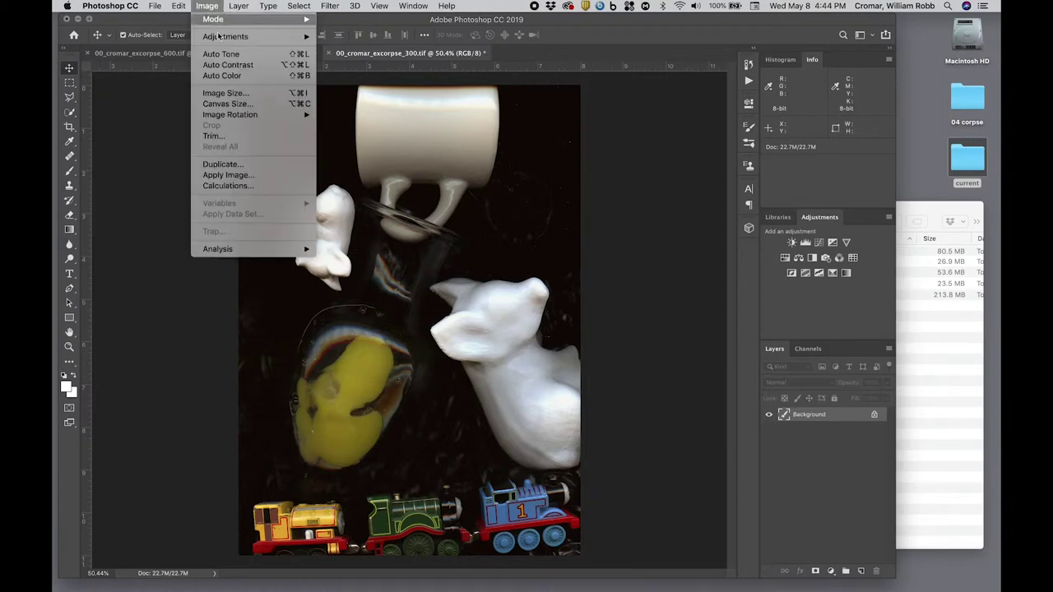
click(229, 107)
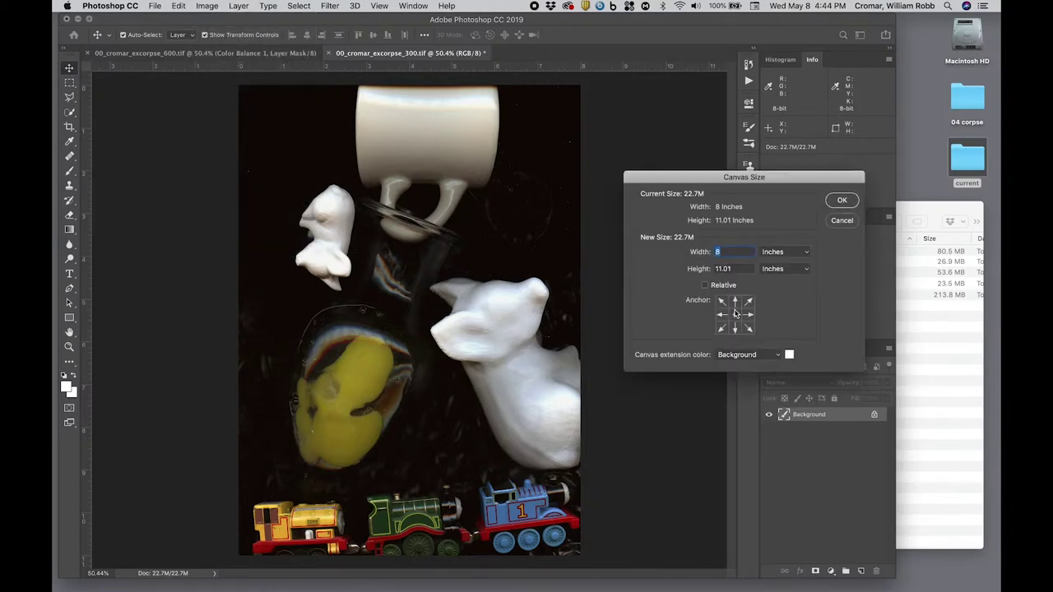
click(736, 312)
double_click(720, 268)
text(9)
click(840, 201)
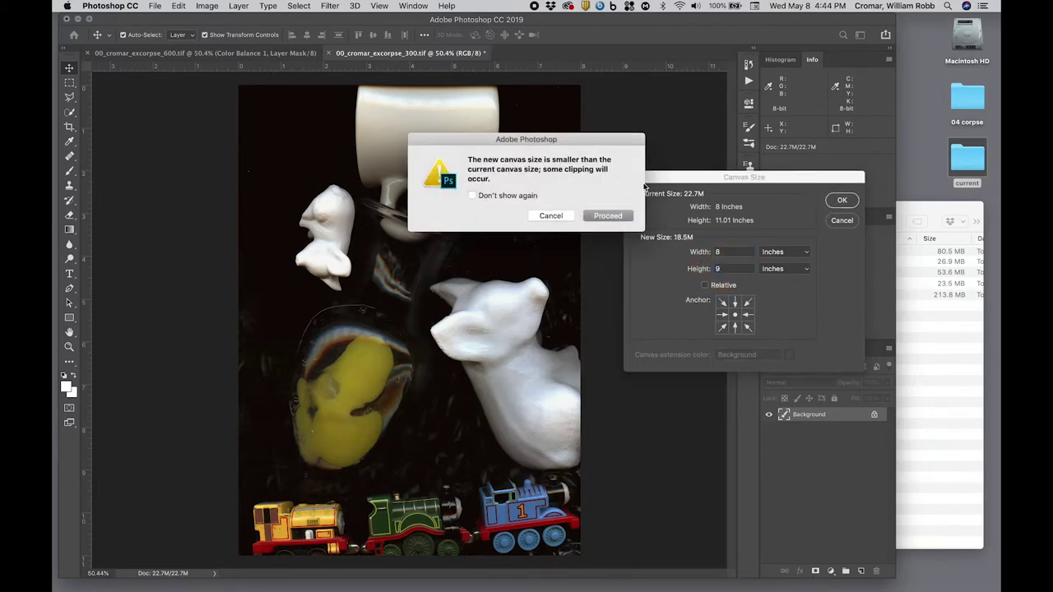
click(608, 215)
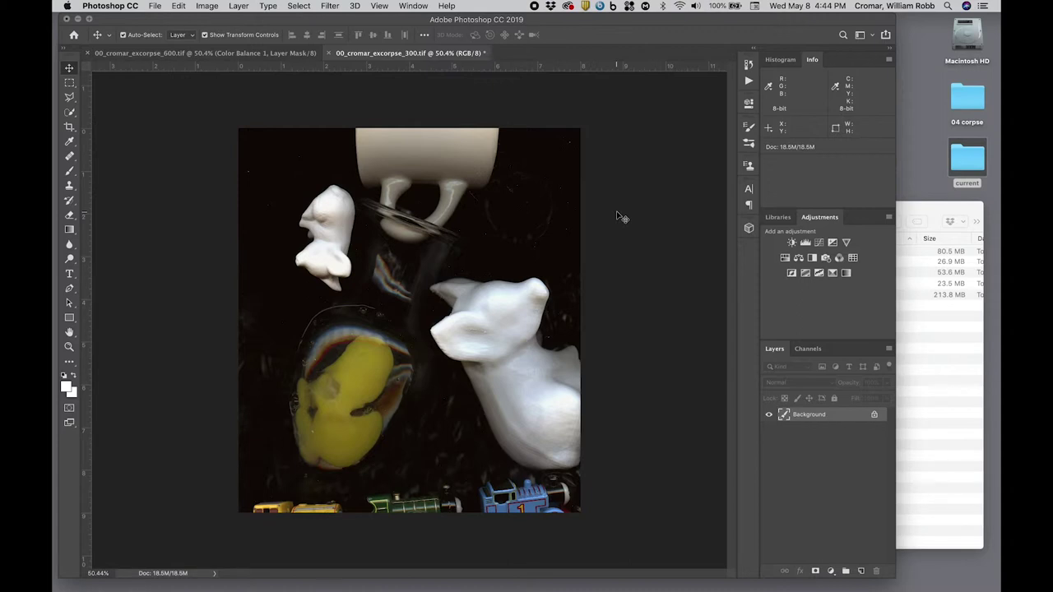
key(super+z)
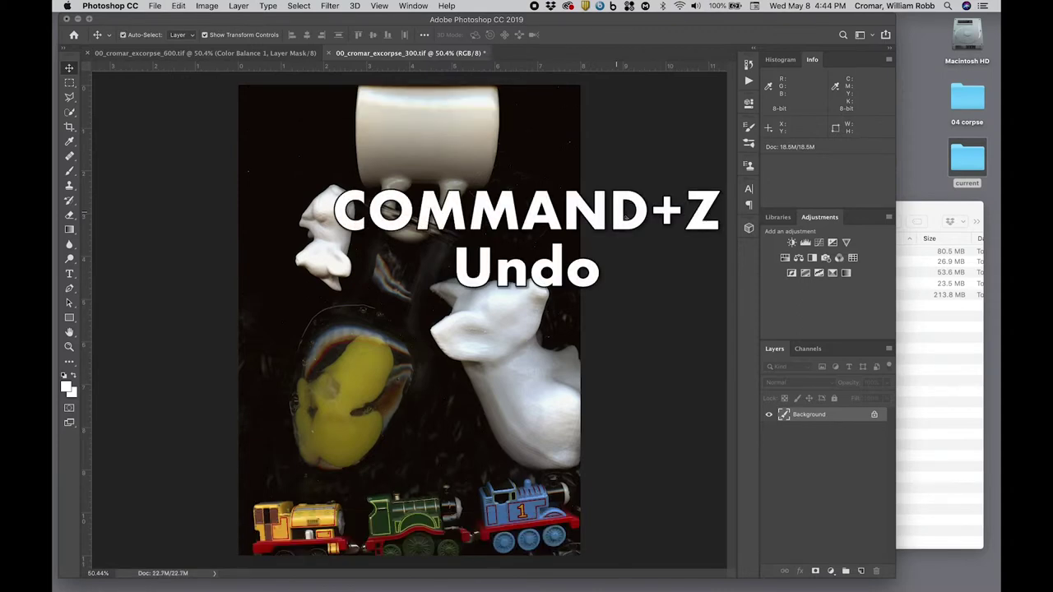
Apply the final 9-inch canvas height, accepting the clipping for an 8×9-inch canvas
click(207, 6)
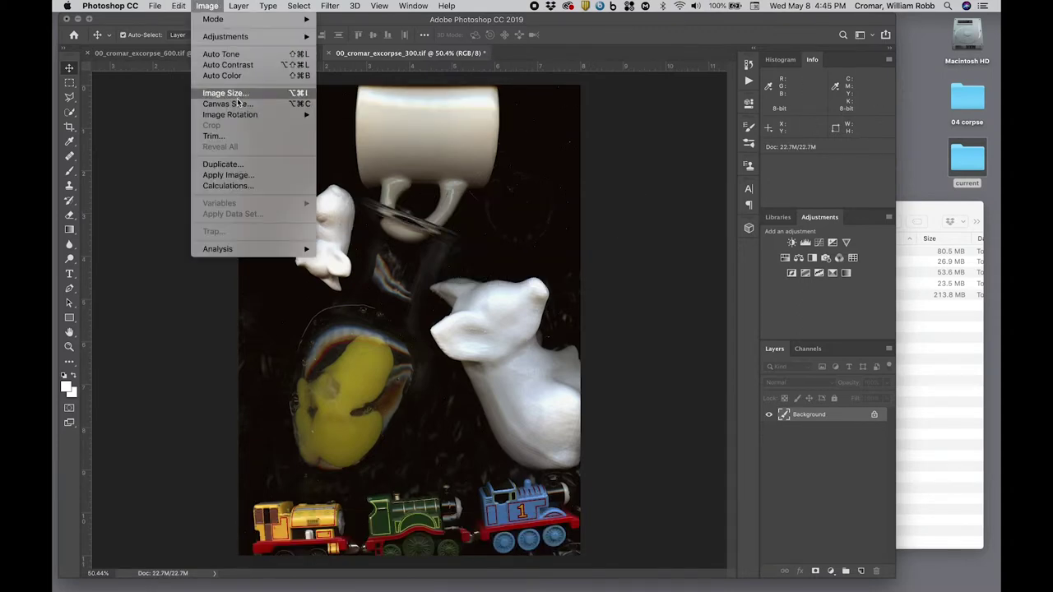
click(239, 104)
double_click(723, 269)
text(9)
click(842, 200)
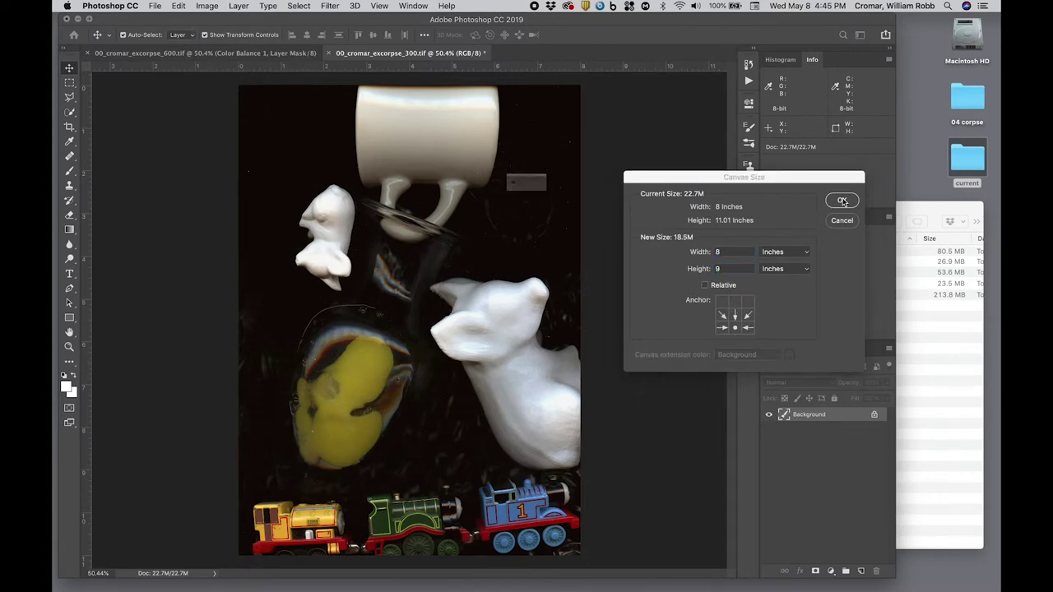
click(625, 214)
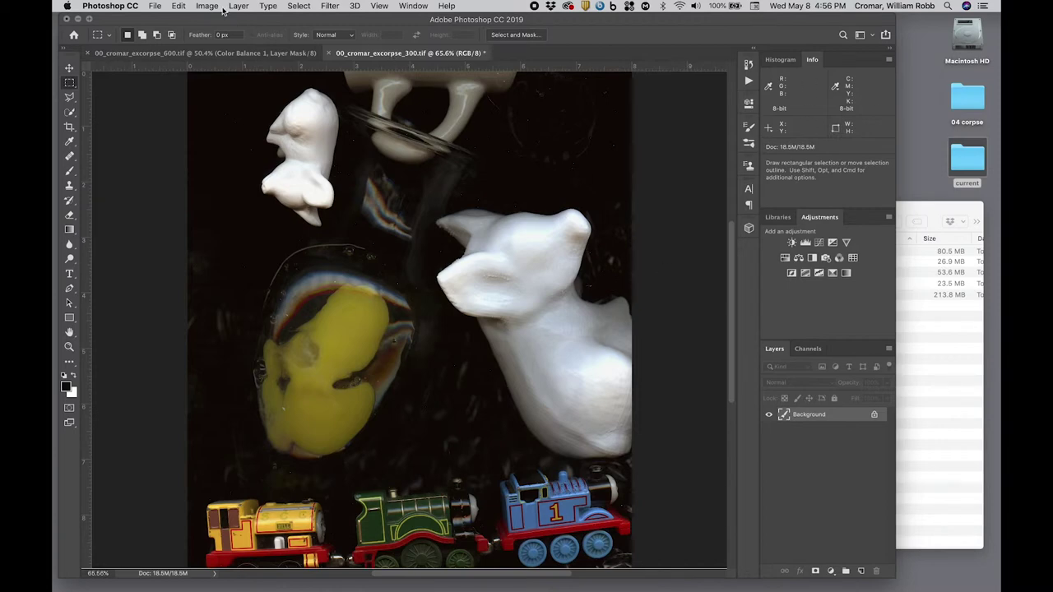
Select the black background with Color Range at slightly lower fuzziness
click(300, 7)
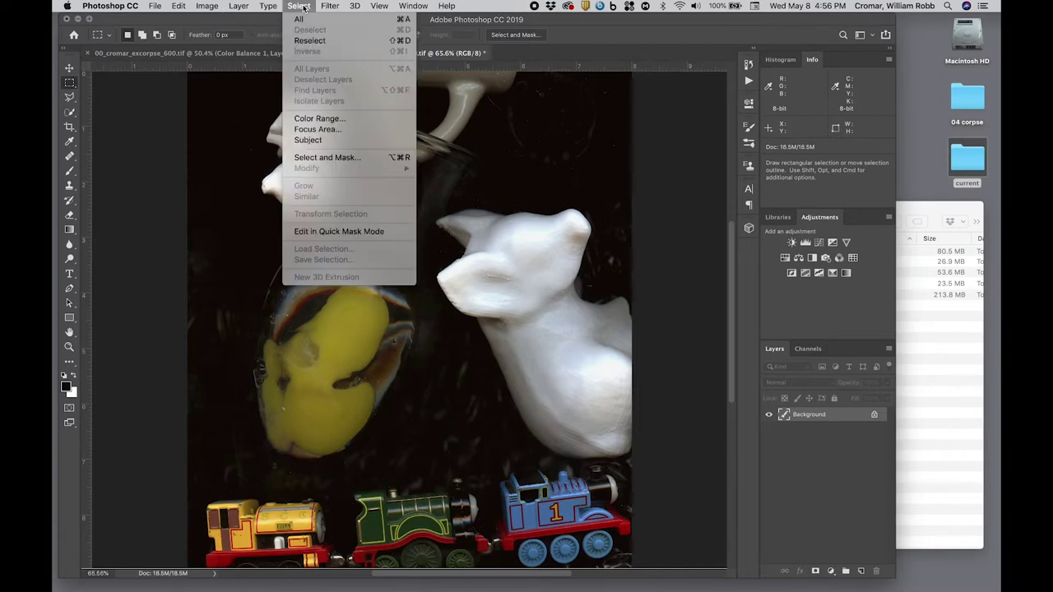
click(316, 121)
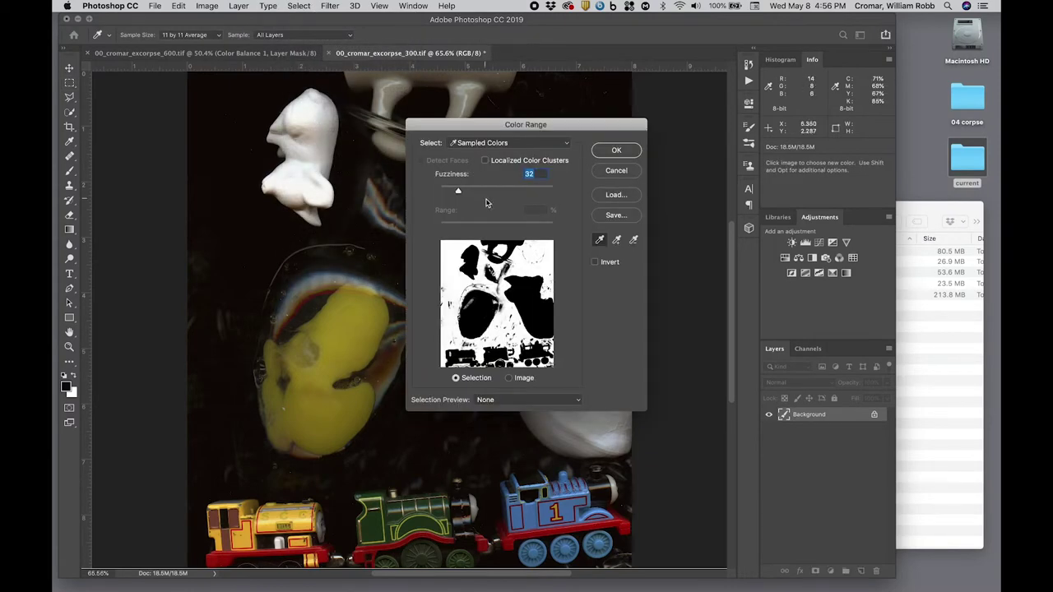
mouse_move(459, 193)
mouse_down()
mouse_move(441, 193)
mouse_move(451, 194)
mouse_up()
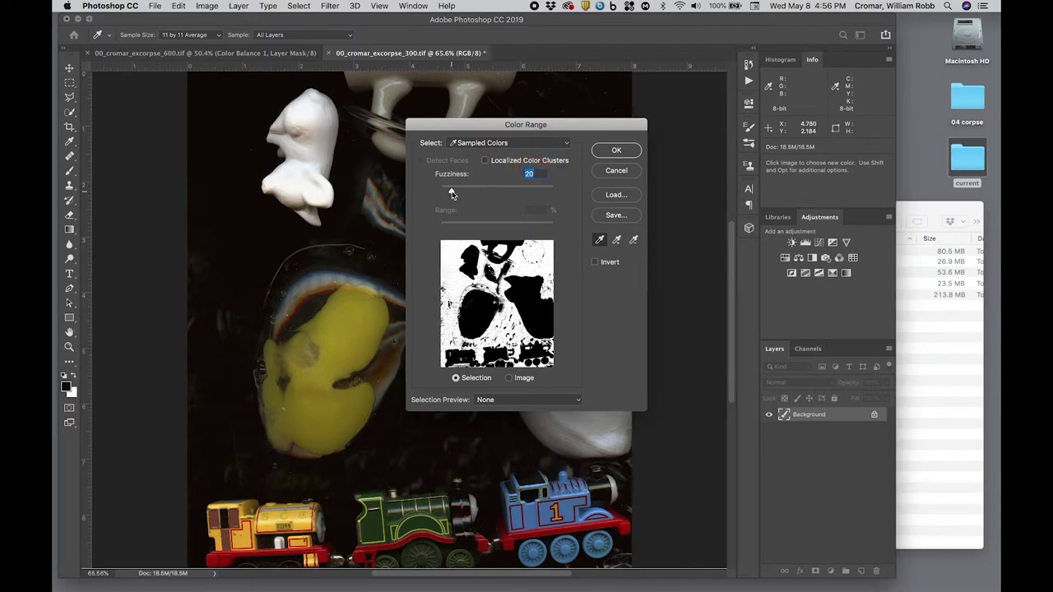
click(611, 151)
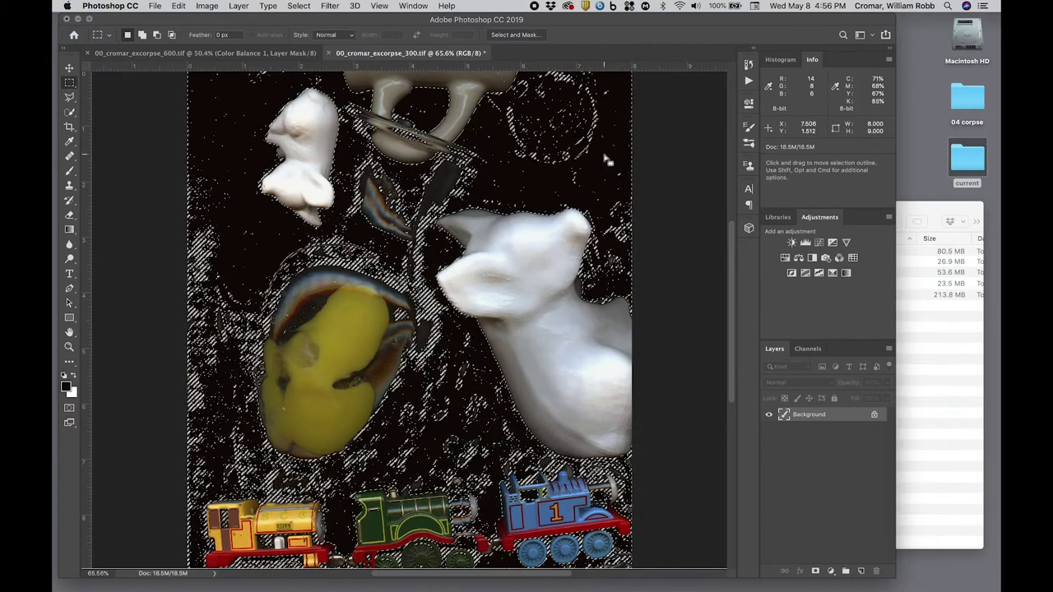
Expand the background selection by 3 pixels
click(299, 6)
mouse_move(322, 170)
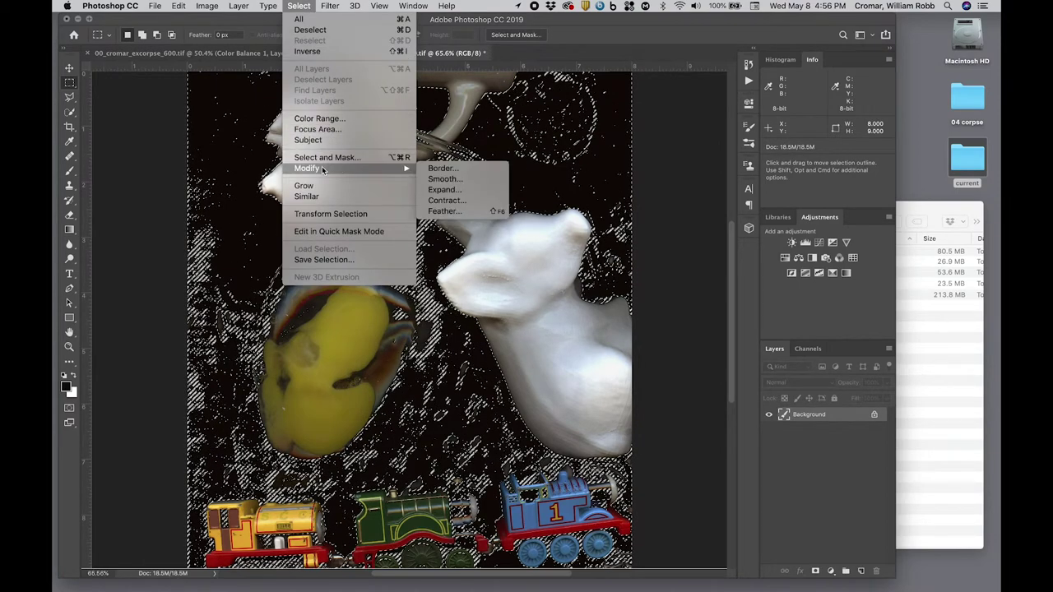
click(445, 190)
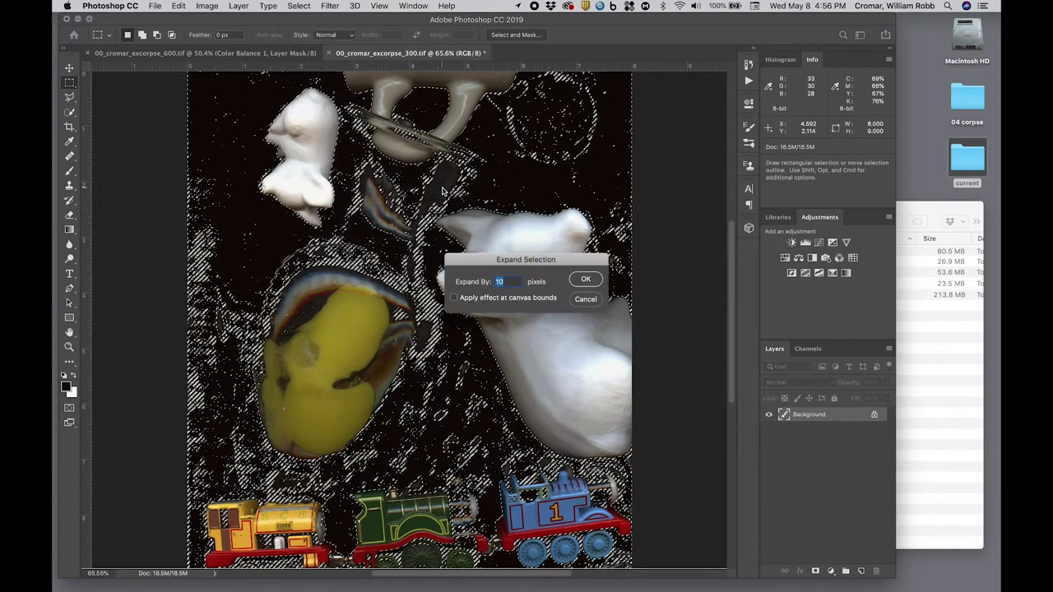
double_click(499, 281)
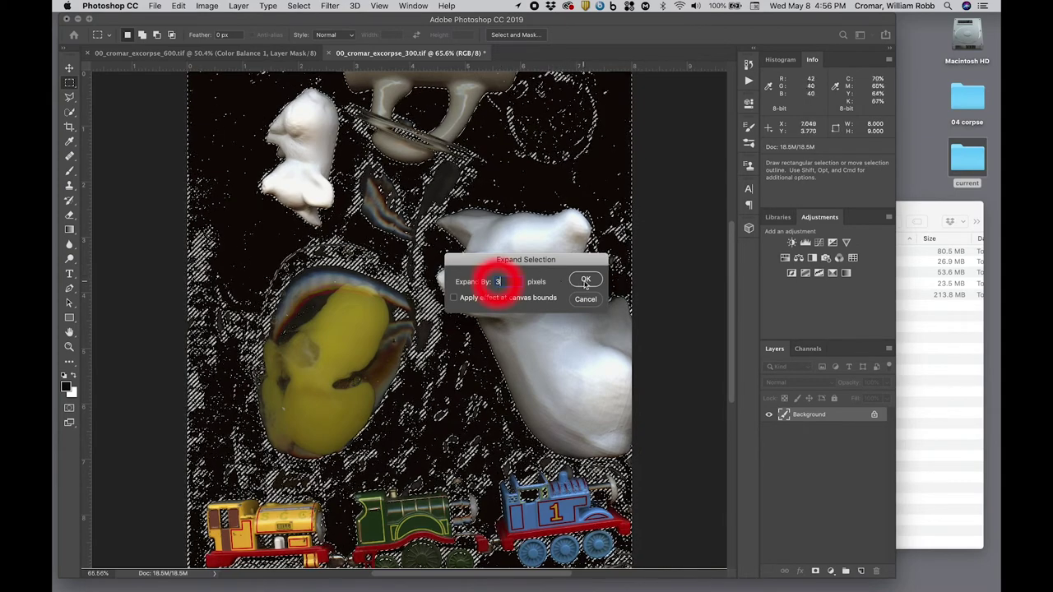
key(Return)
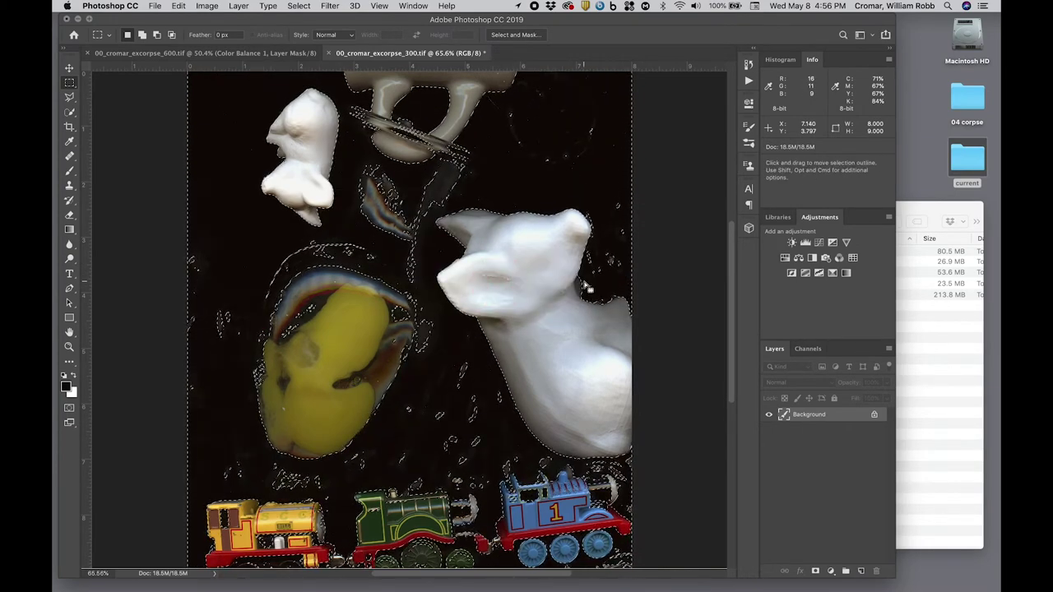
click(328, 5)
click(328, 5)
Contract the selection by 10 pixels
click(299, 6)
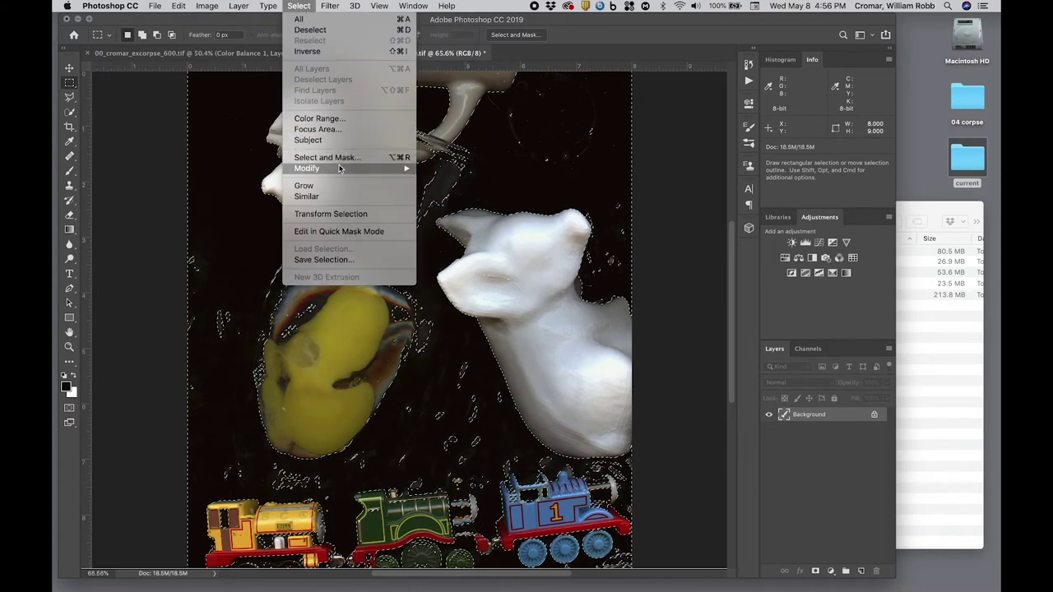
mouse_move(339, 169)
click(447, 201)
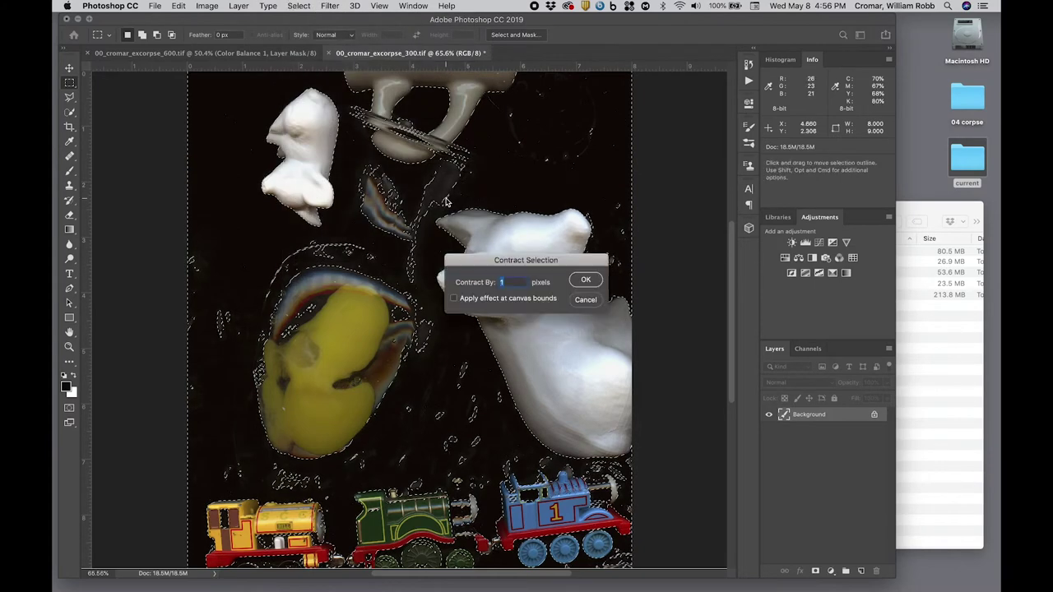
click(500, 281)
text(10)
click(585, 280)
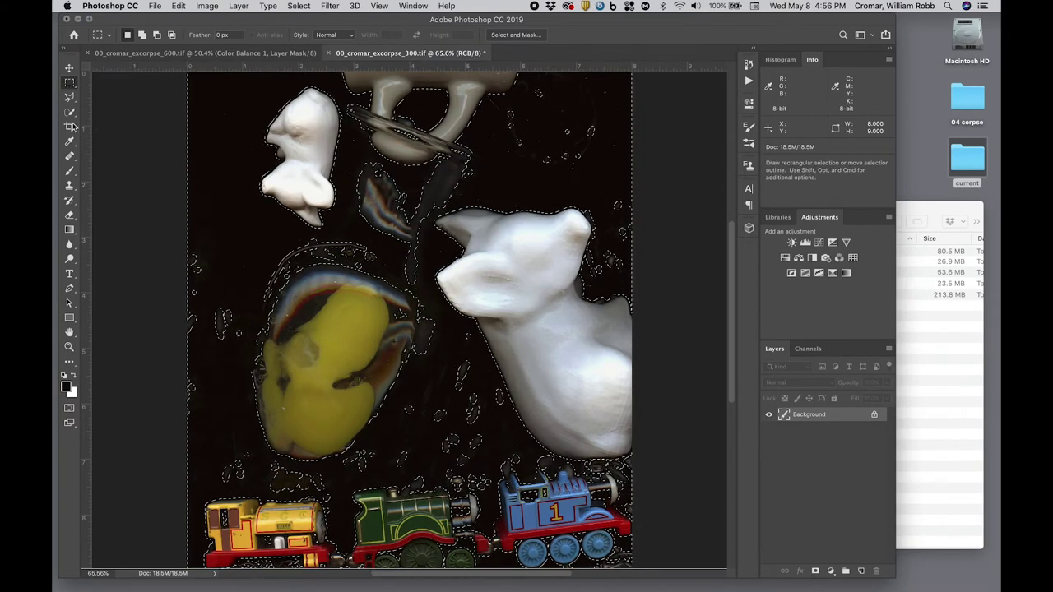
Add a polygonal lasso patch of dark top-right background to the selection
click(70, 97)
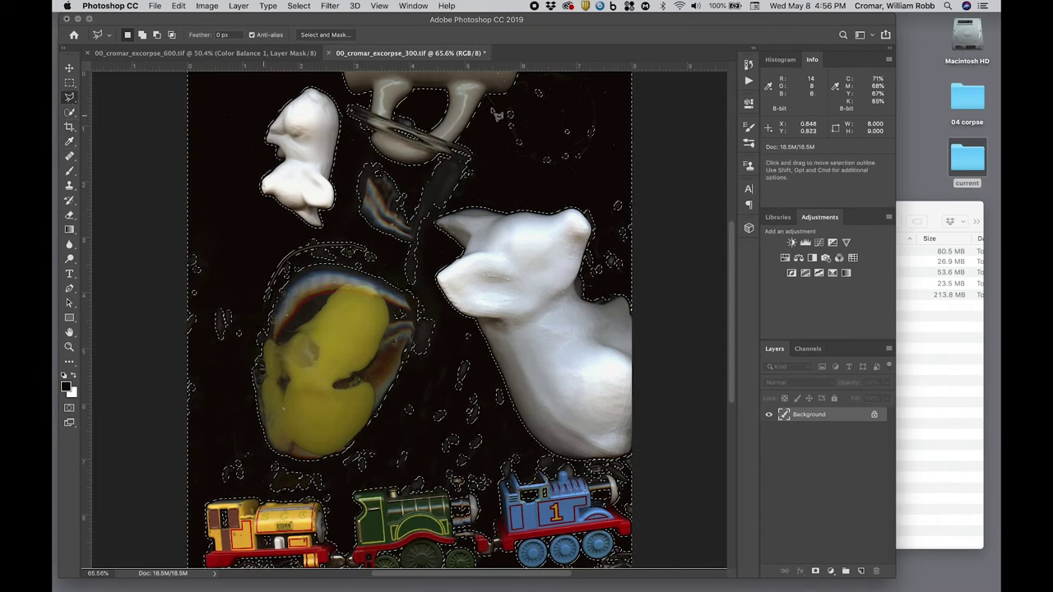
click(551, 84)
click(535, 84)
click(504, 116)
click(510, 175)
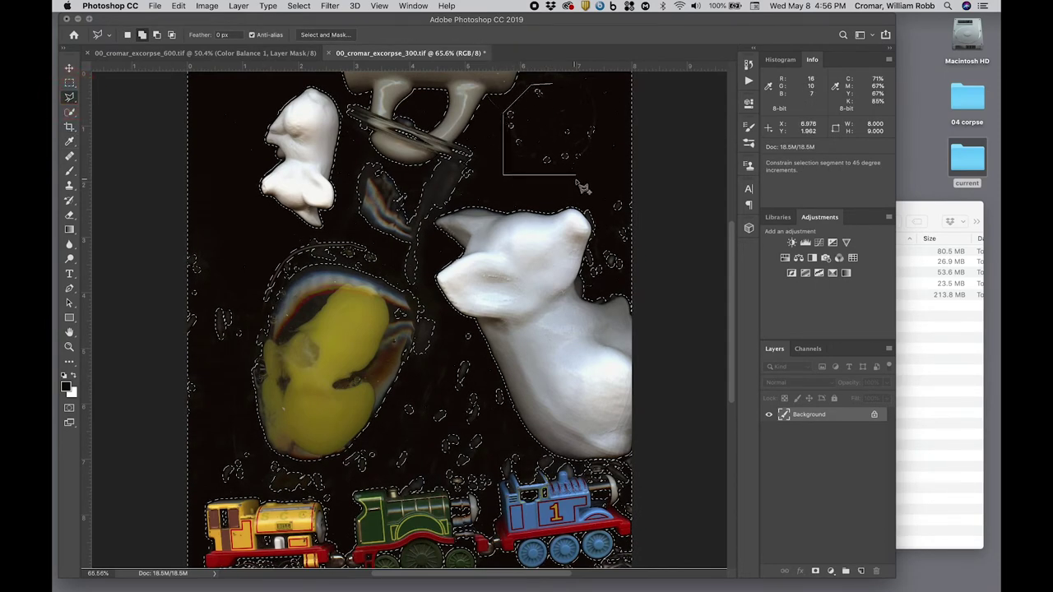
click(617, 175)
click(614, 84)
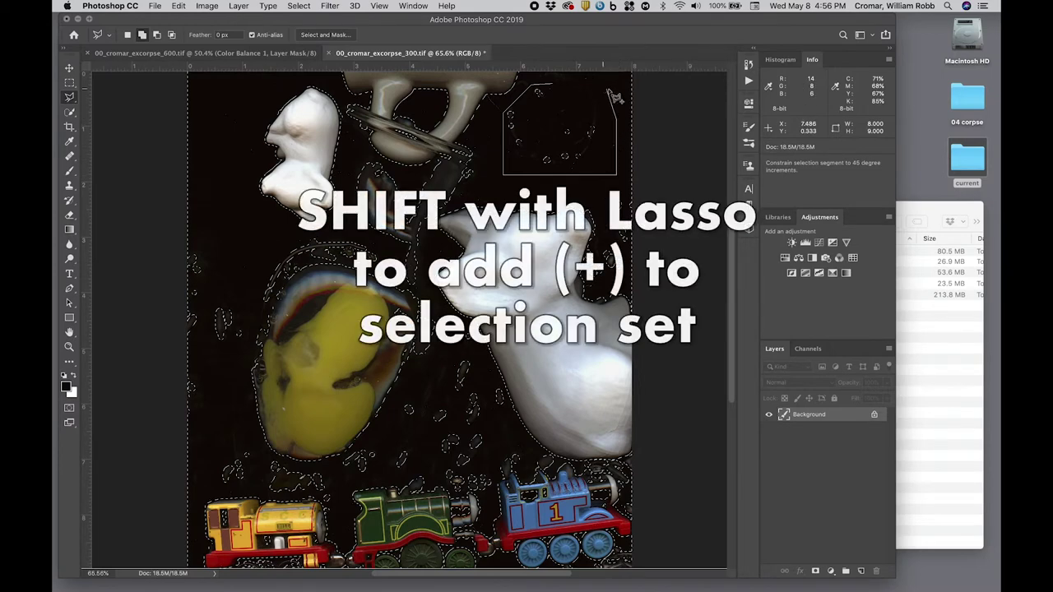
click(574, 90)
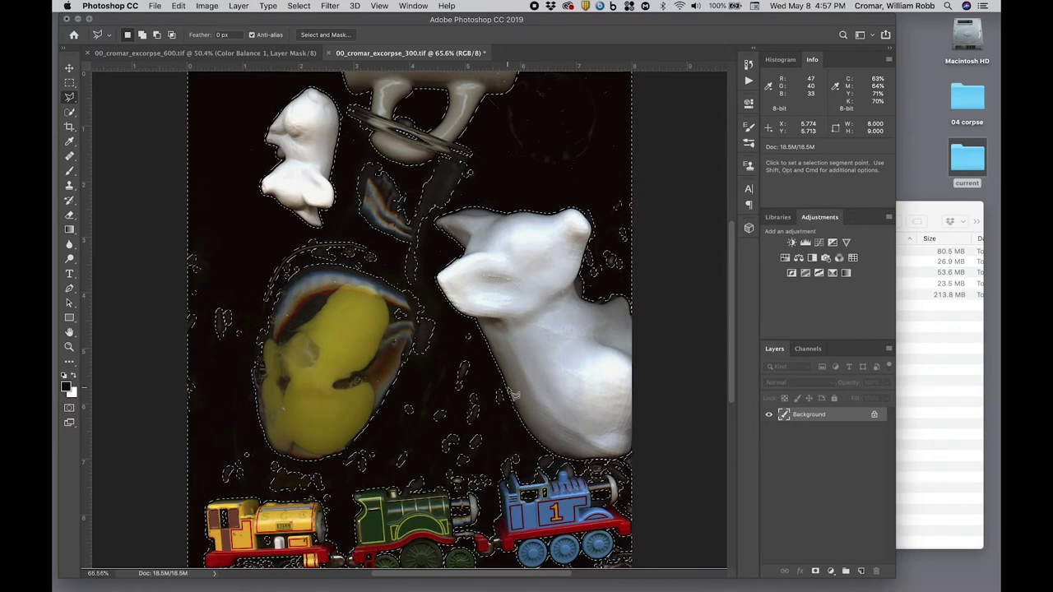
Zoom in on the upper background beside the mug to inspect the dust
key(z)
click(487, 126)
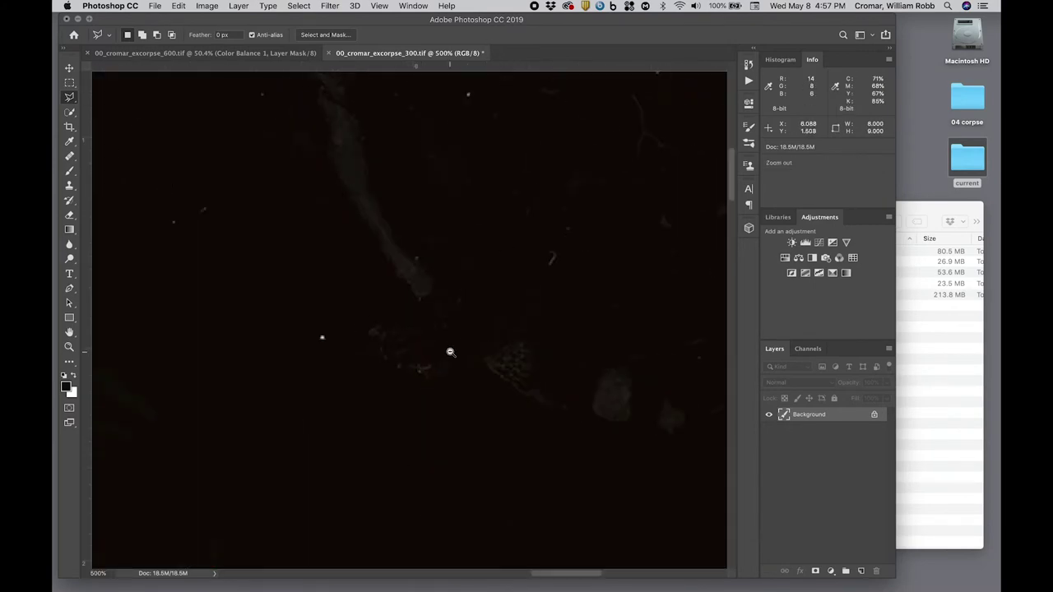
drag(450, 352, 416, 355)
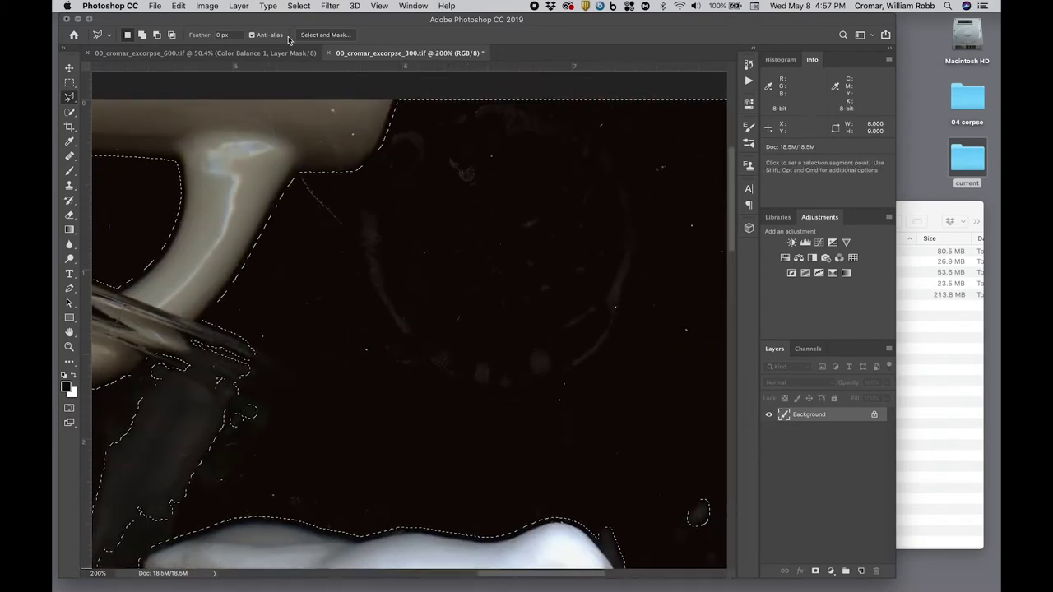
Run Dust & Scratches with Radius 24 and Threshold 57 on the selected background
click(329, 6)
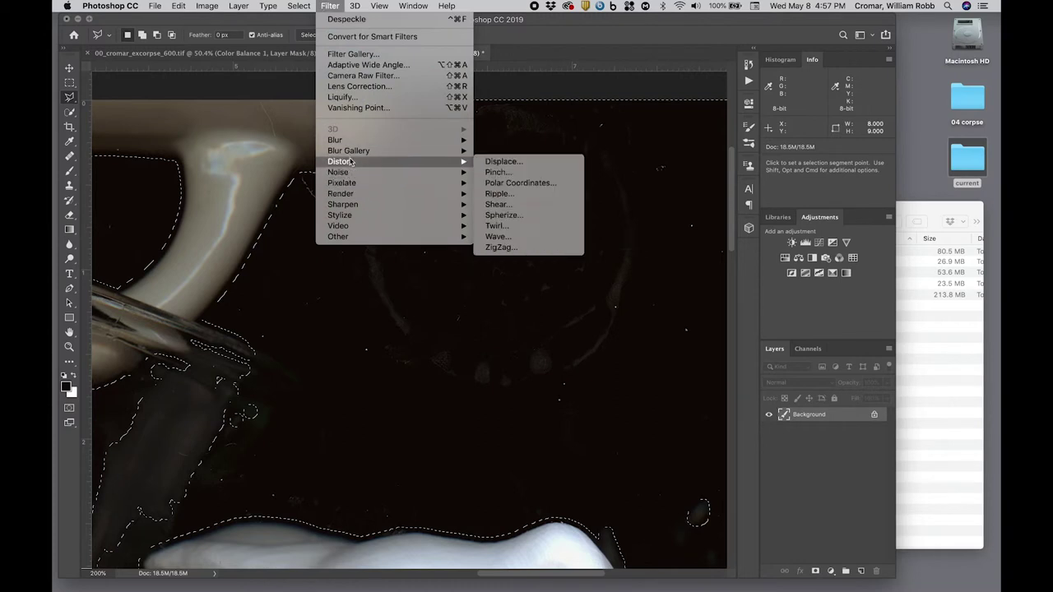
mouse_move(350, 174)
click(519, 193)
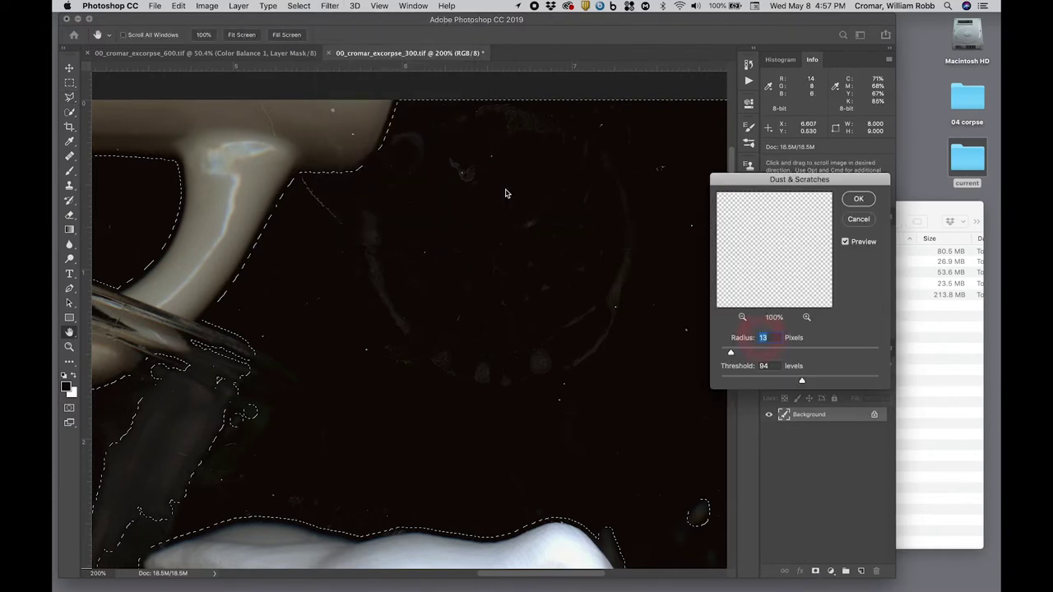
double_click(763, 338)
text(24)
double_click(764, 366)
text(57)
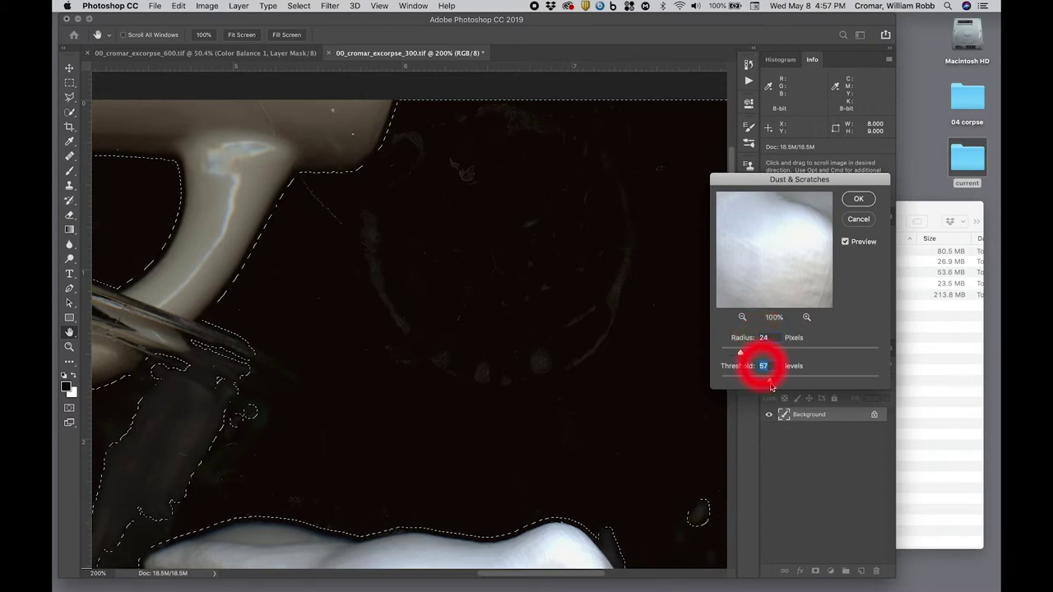
click(858, 200)
click(69, 185)
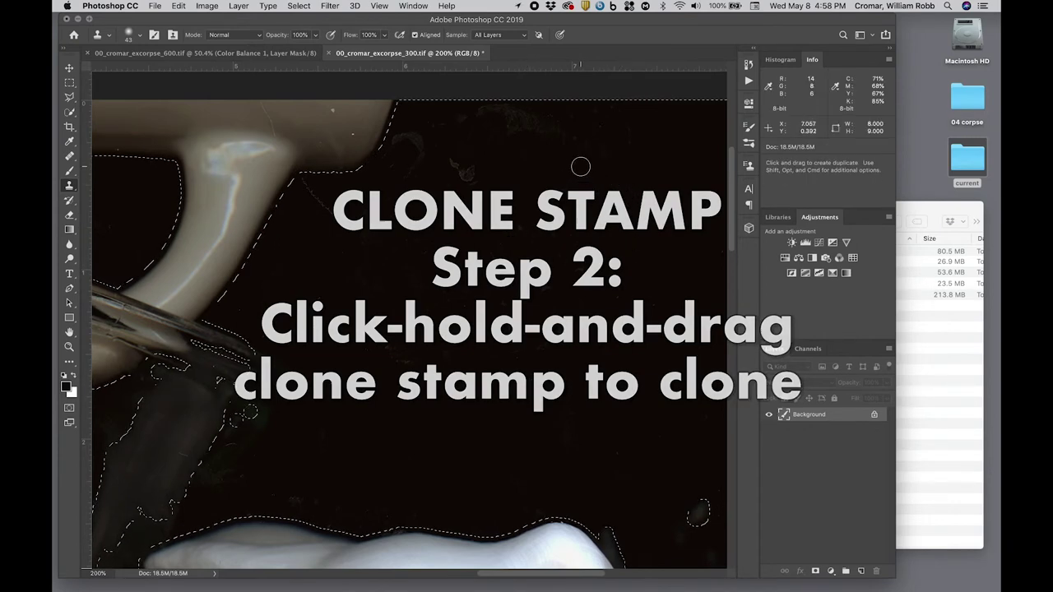
Clone clean background over the remaining specks, then drop the selection
mouse_move(595, 203)
mouse_down()
mouse_move(542, 116)
mouse_move(423, 135)
mouse_move(460, 163)
mouse_move(468, 120)
mouse_move(443, 113)
mouse_move(411, 171)
mouse_move(407, 139)
mouse_move(394, 174)
mouse_up()
key(v)
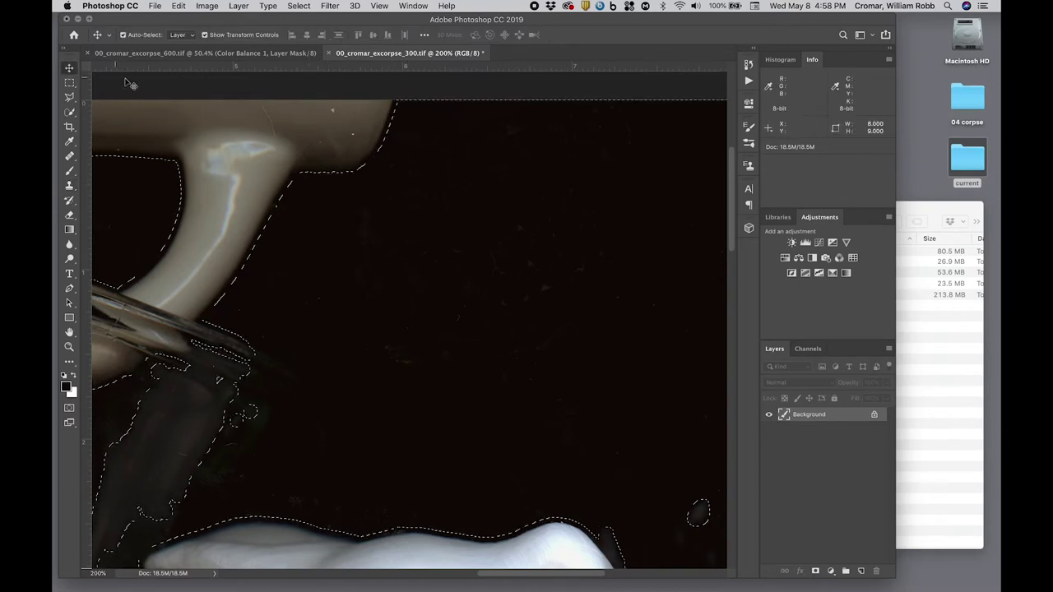
click(70, 83)
click(106, 92)
Compare earlier History states, return to the latest cloned state, and fit the image on screen
scroll(473, 198, up, 2)
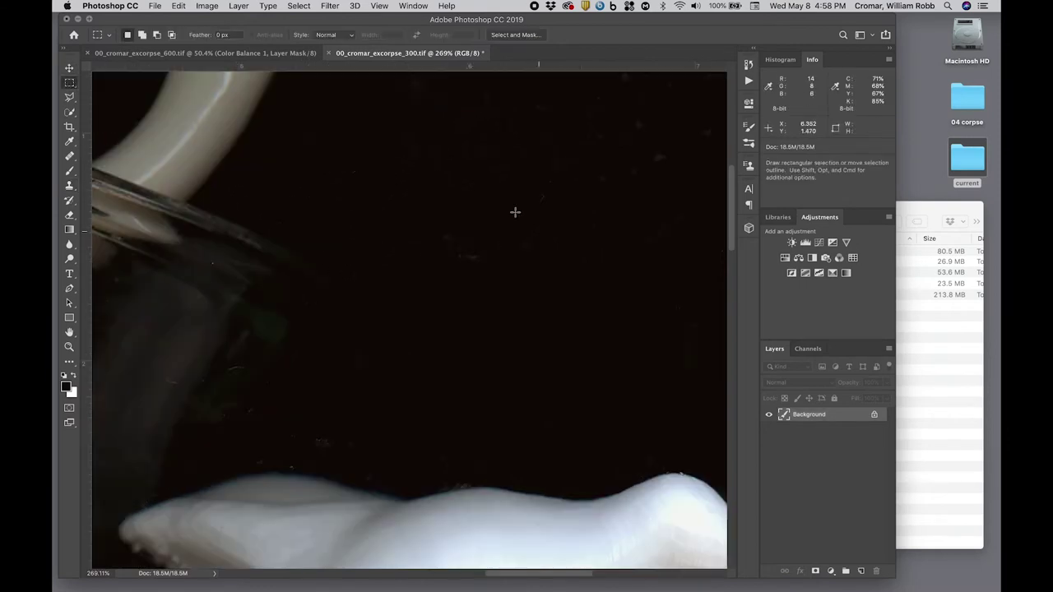
click(748, 64)
scroll(674, 237, down, 1)
scroll(671, 177, down, 3)
click(658, 130)
click(658, 98)
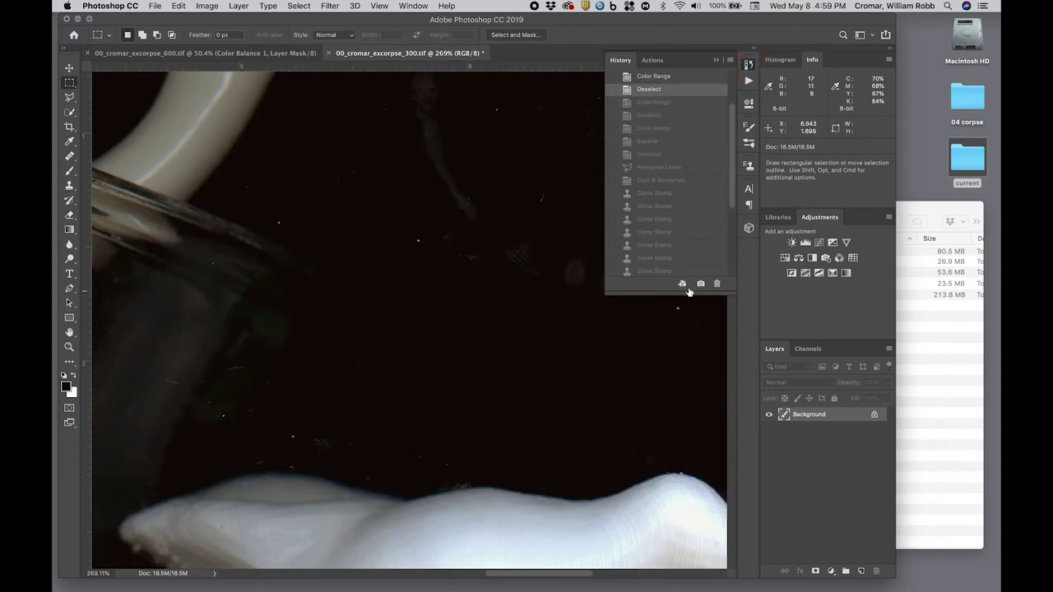
scroll(699, 246, down, 5)
click(650, 269)
key(super+0)
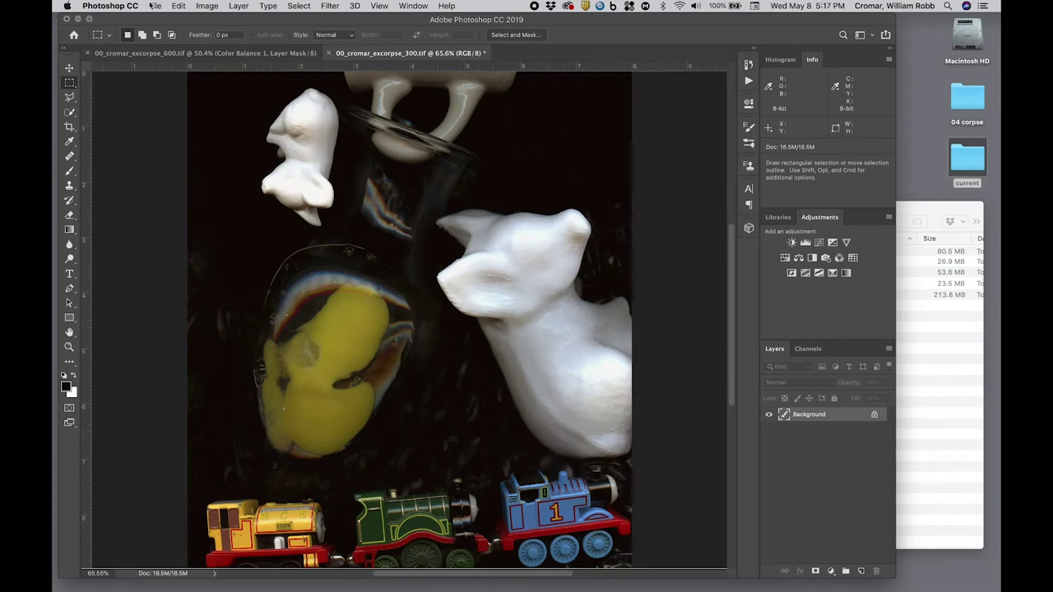
Save the image as TIFF 00_cromar_excorpse_300_8x9.tif in 00_excorpse_history
click(155, 6)
click(174, 126)
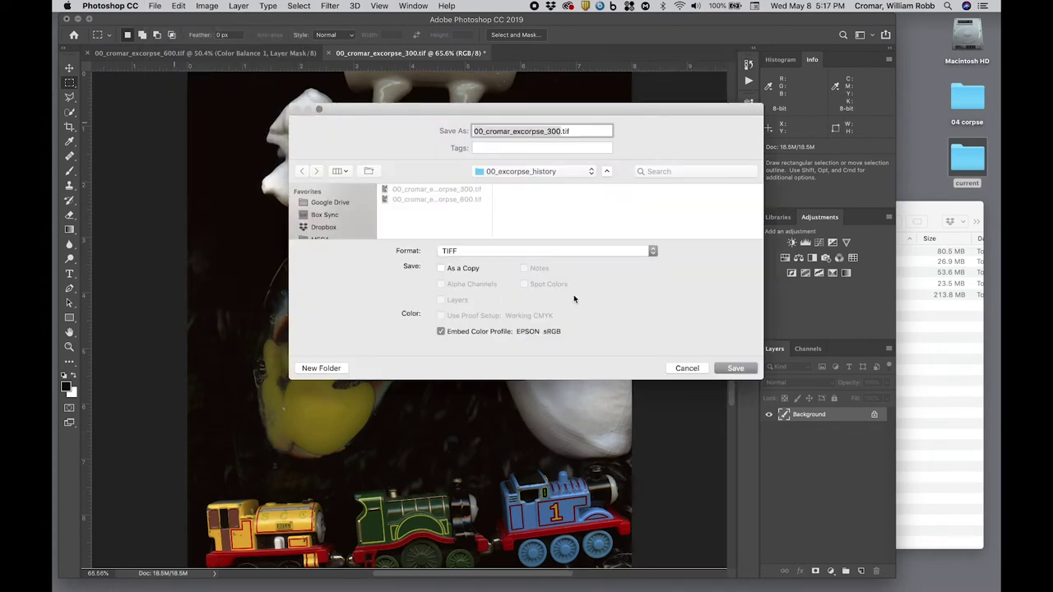
click(559, 131)
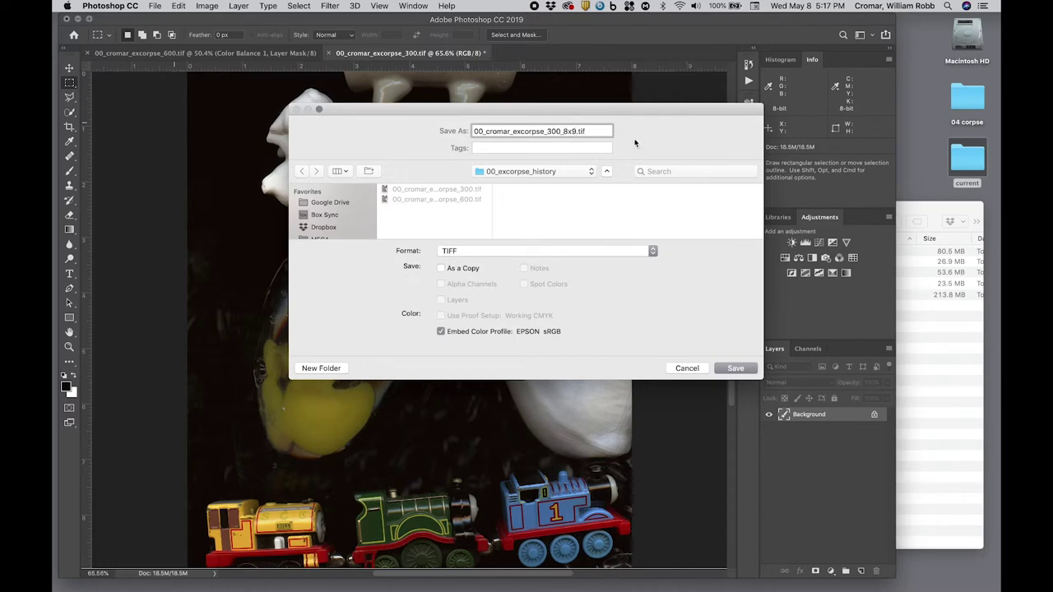
click(725, 367)
click(678, 220)
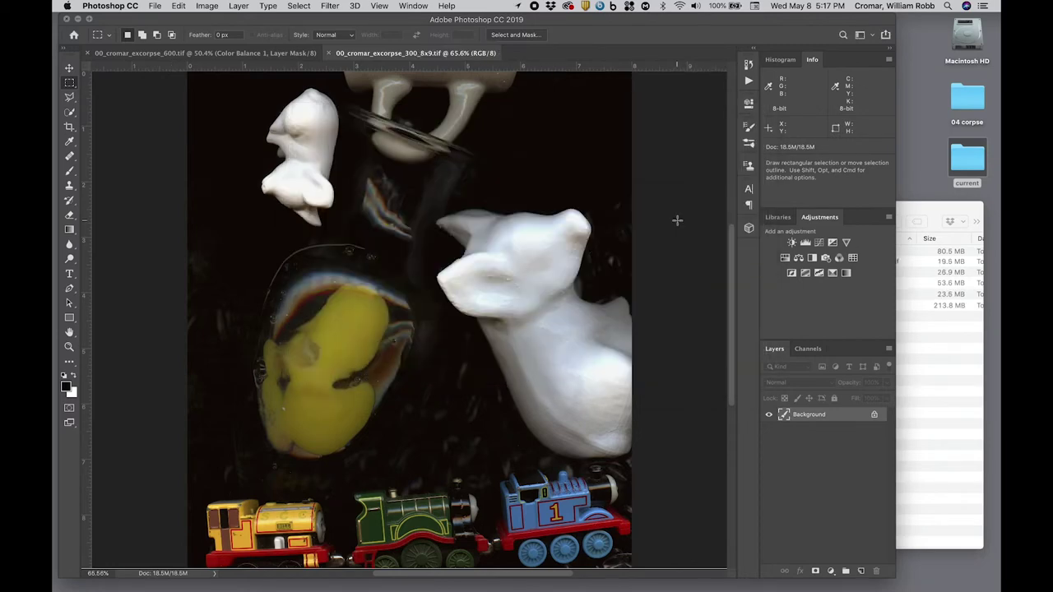
In Finder, highlight the three TIFFs in 00_excorpse_history, including the new 8x9 file, then deselect
click(909, 345)
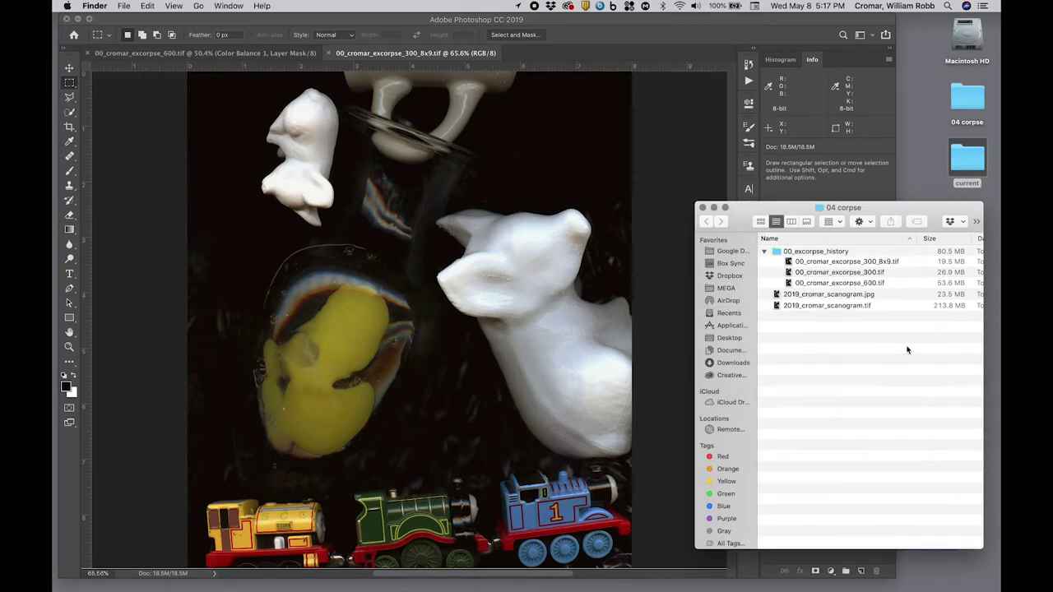
click(896, 261)
shift+click(893, 283)
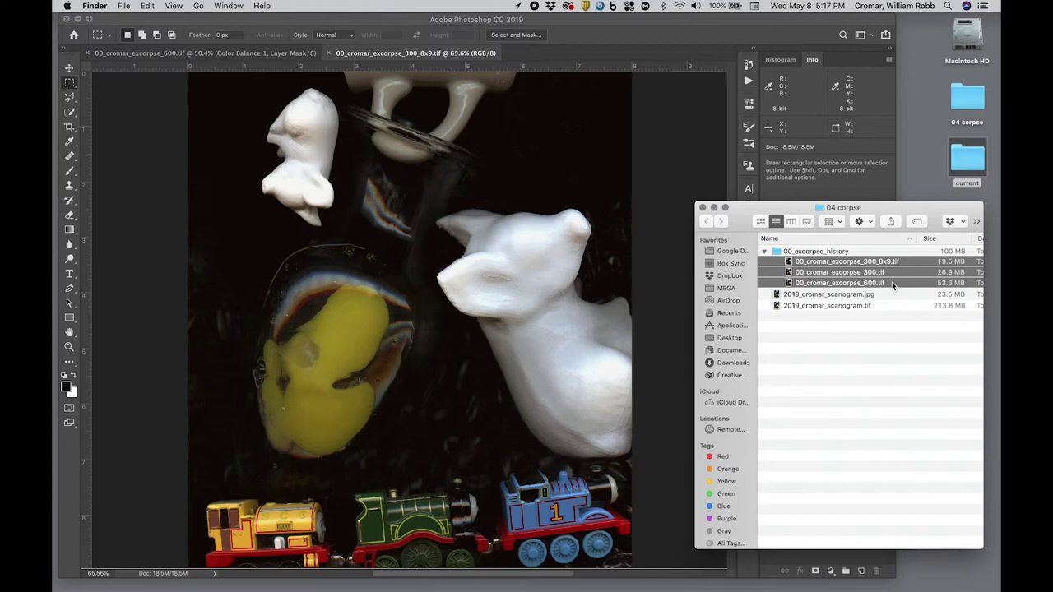
click(894, 323)
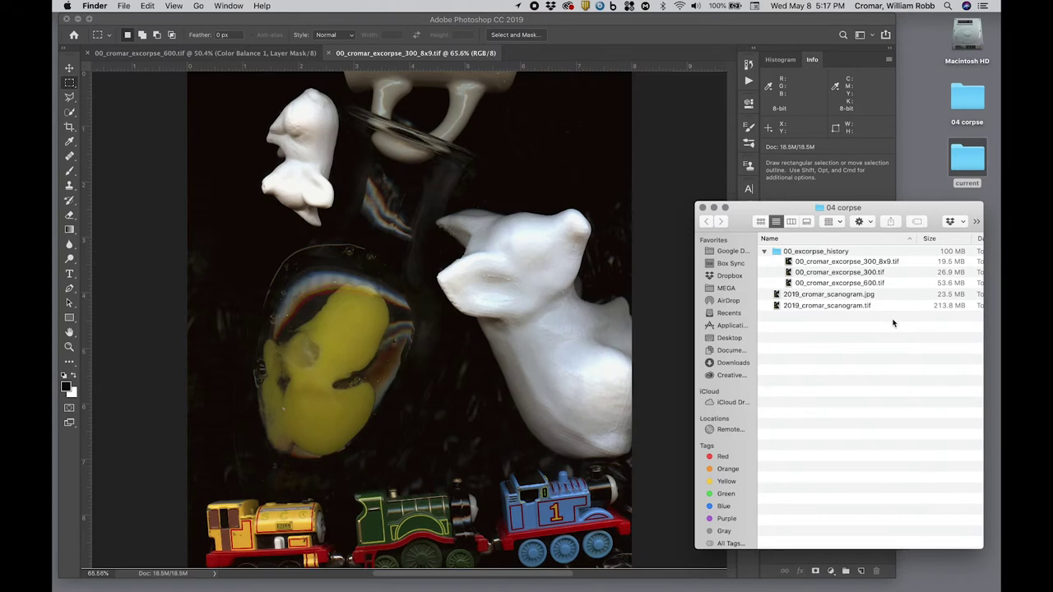
Save a JPEG copy 00_cromar_excorpse_300_8x9.jpg at maximum quality 12 in the history folder
click(691, 280)
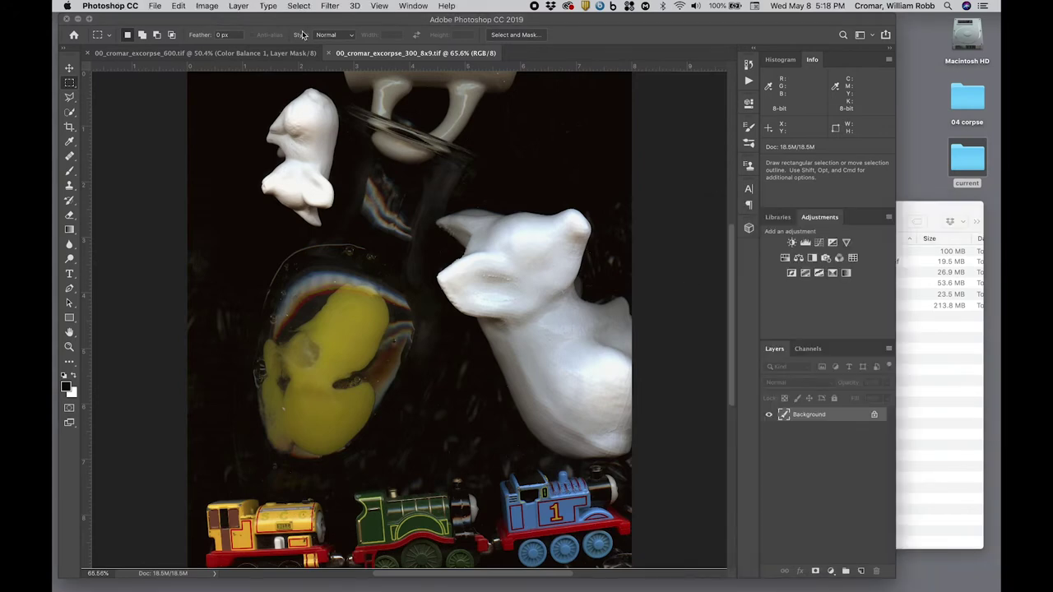
click(157, 7)
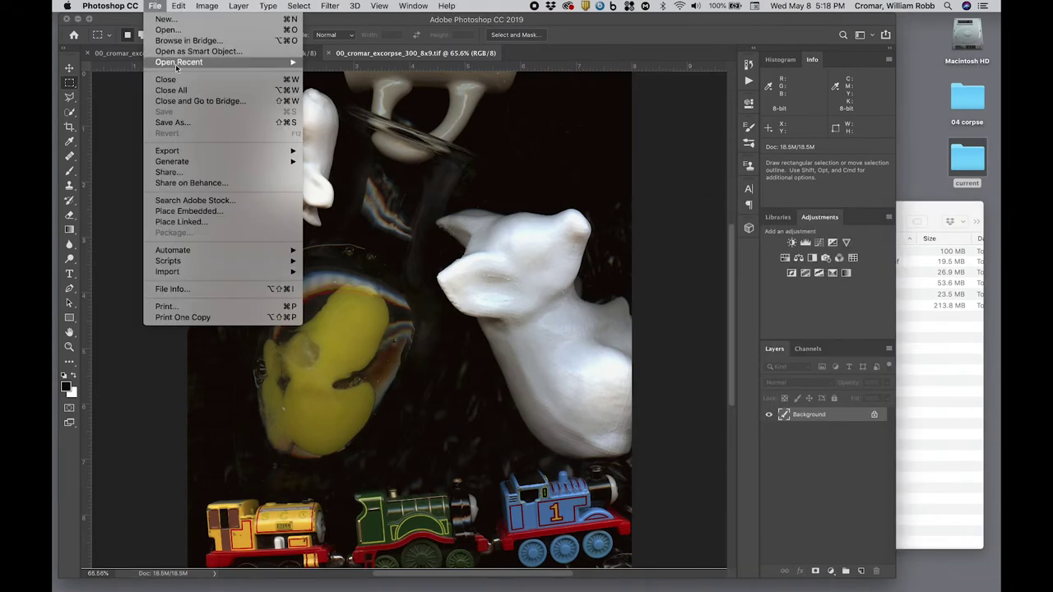
click(181, 124)
click(474, 253)
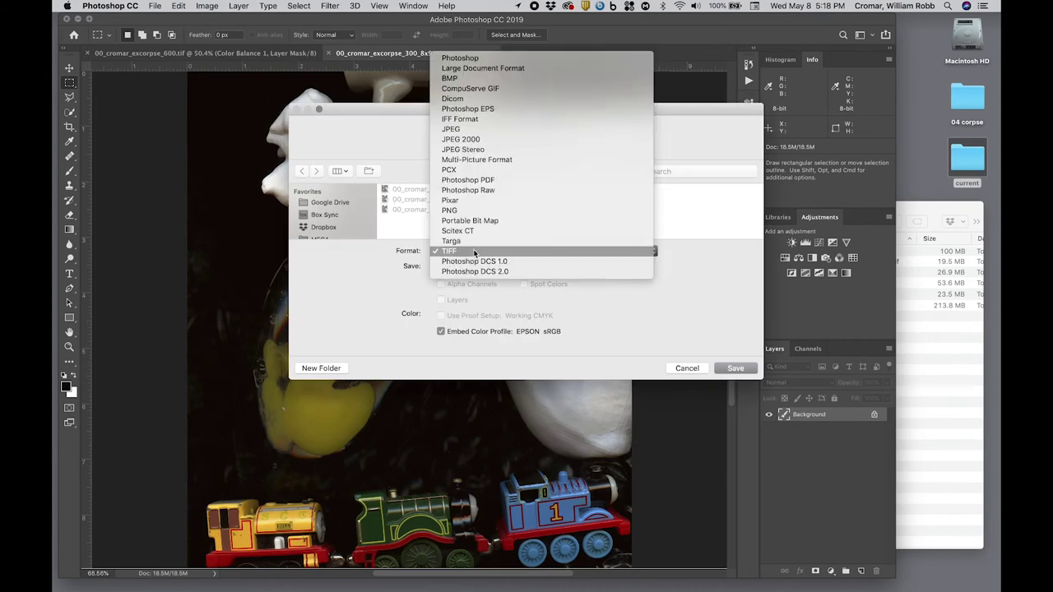
click(458, 129)
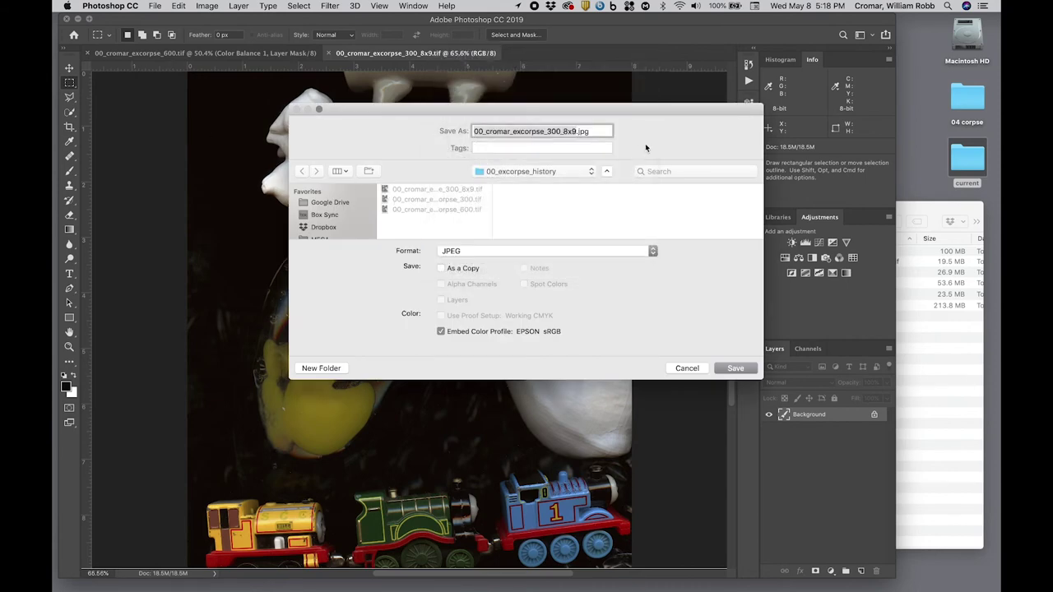
click(726, 369)
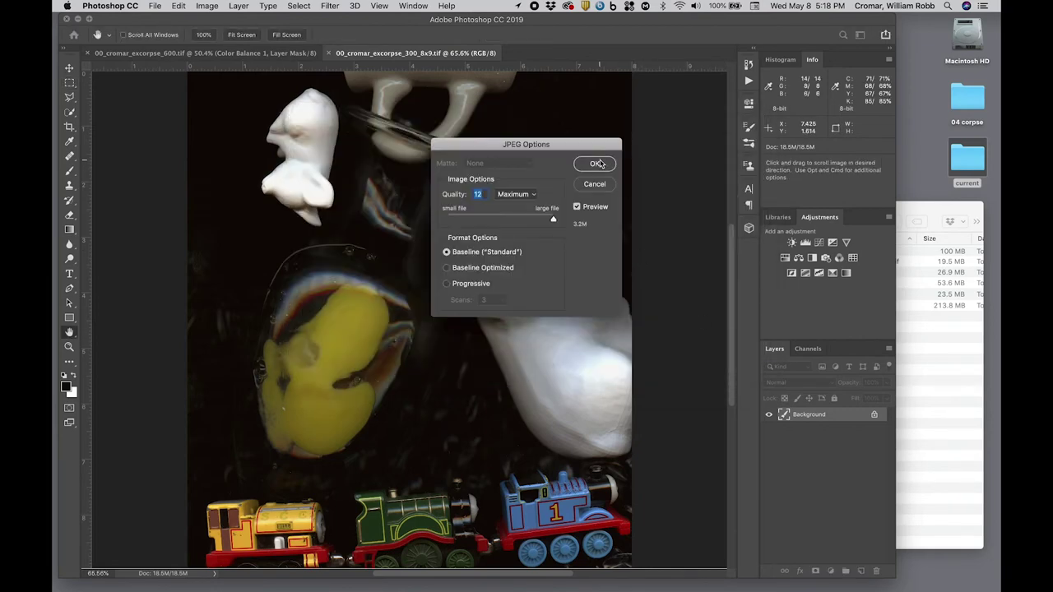
click(599, 164)
click(909, 207)
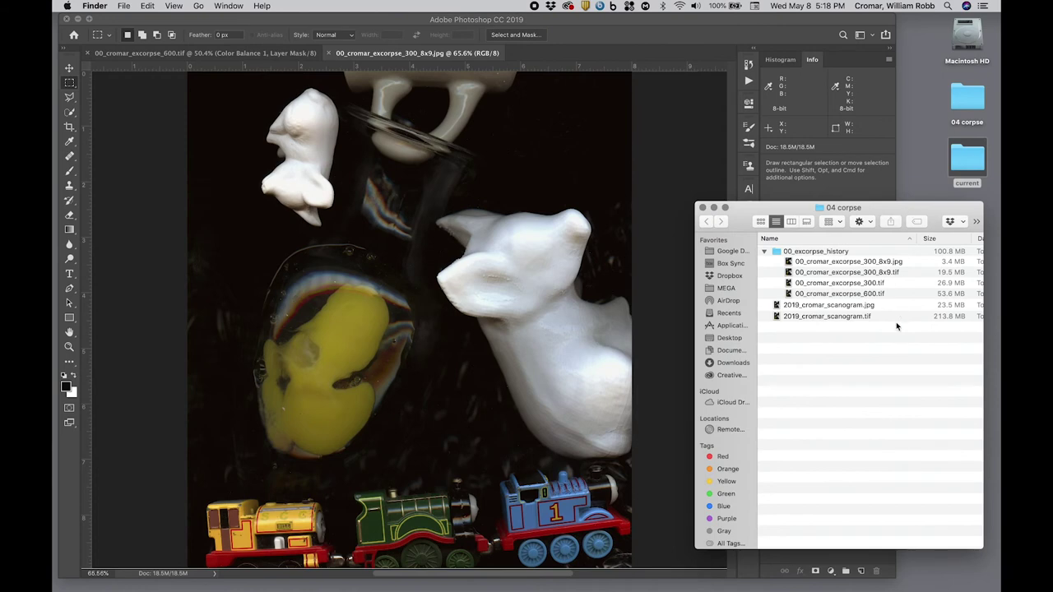
click(880, 262)
shift+click(877, 293)
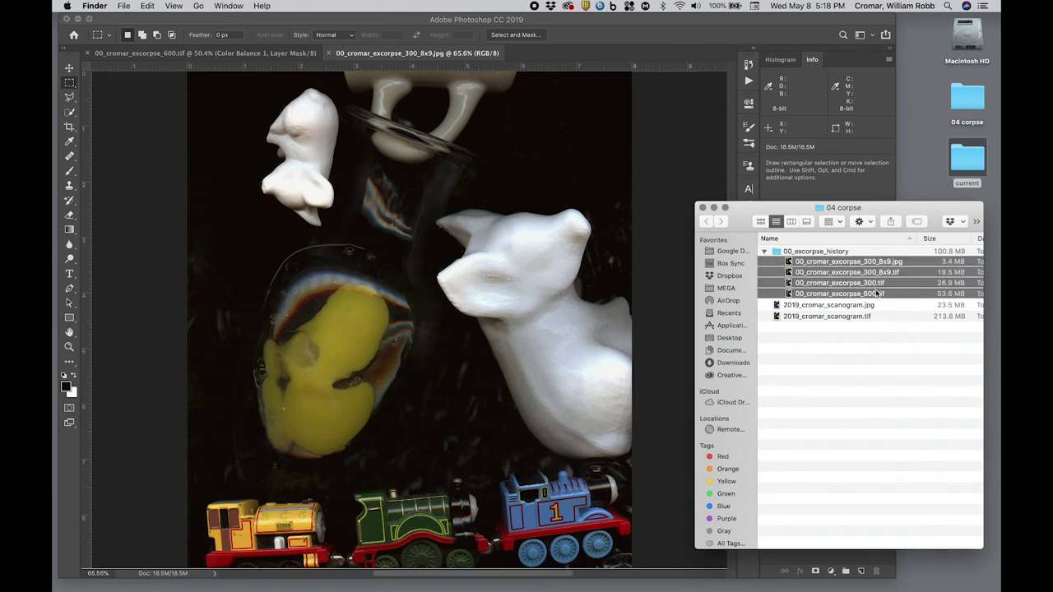
click(902, 368)
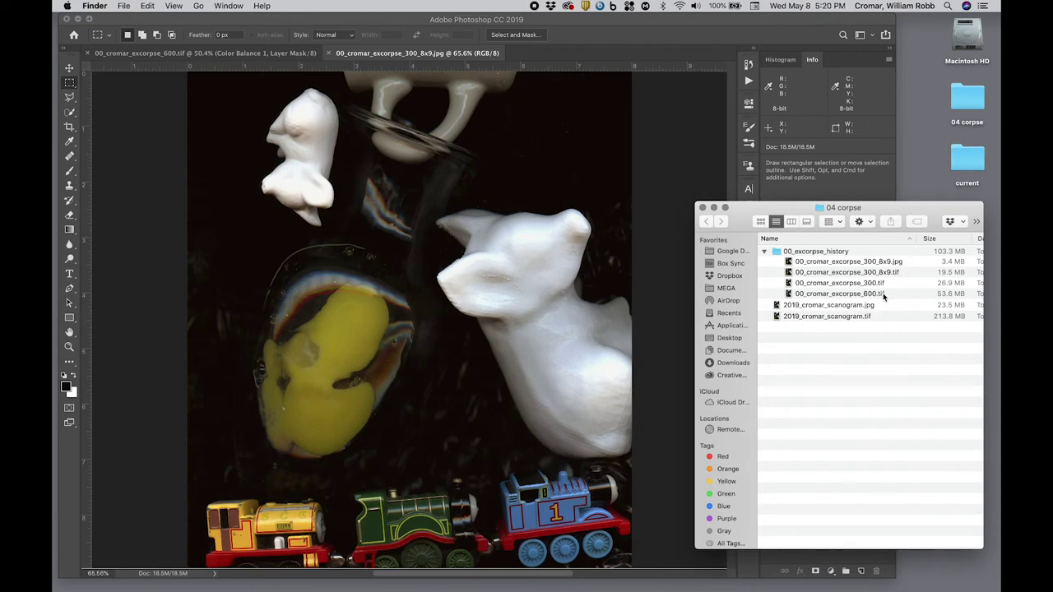
click(884, 295)
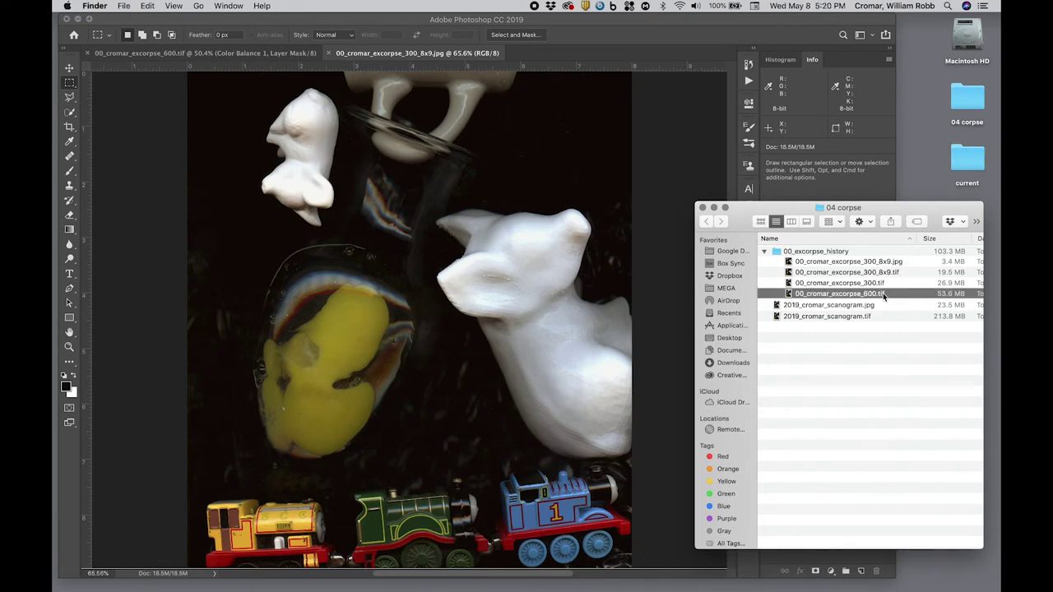
shift+click(881, 283)
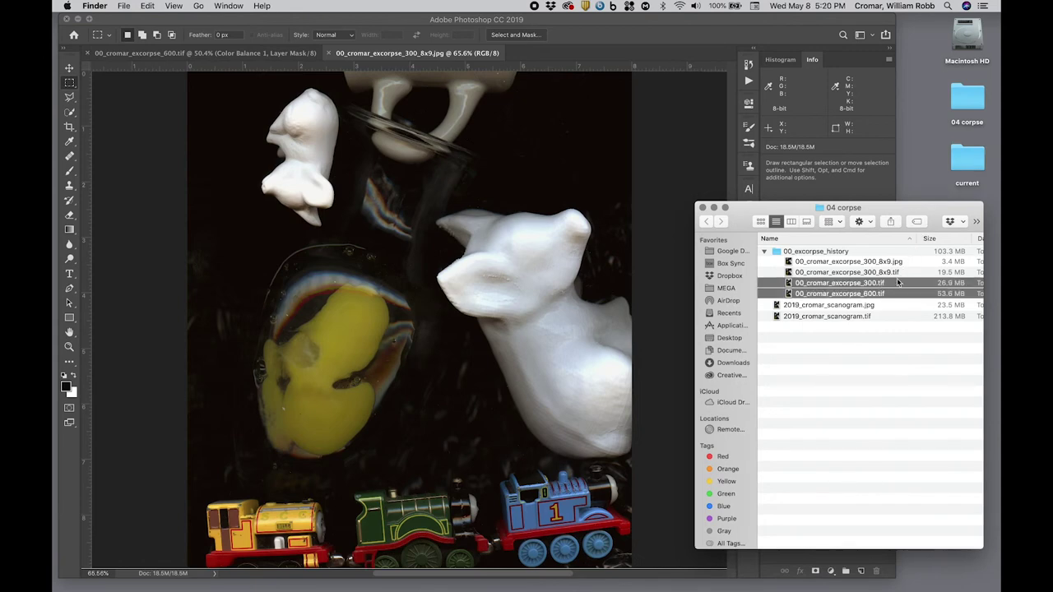
shift+click(894, 272)
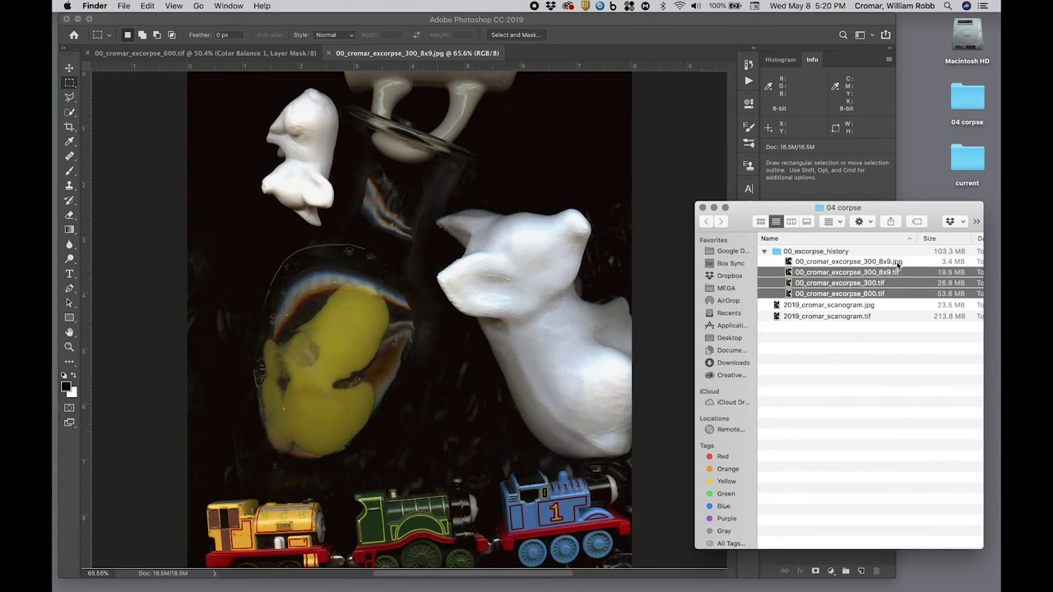
shift+click(898, 264)
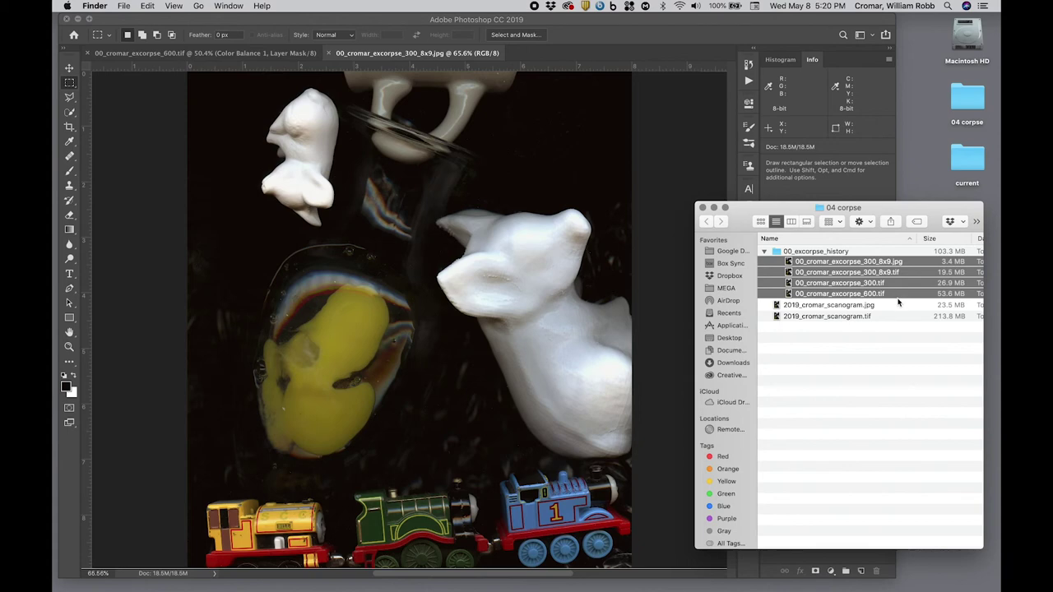
click(897, 350)
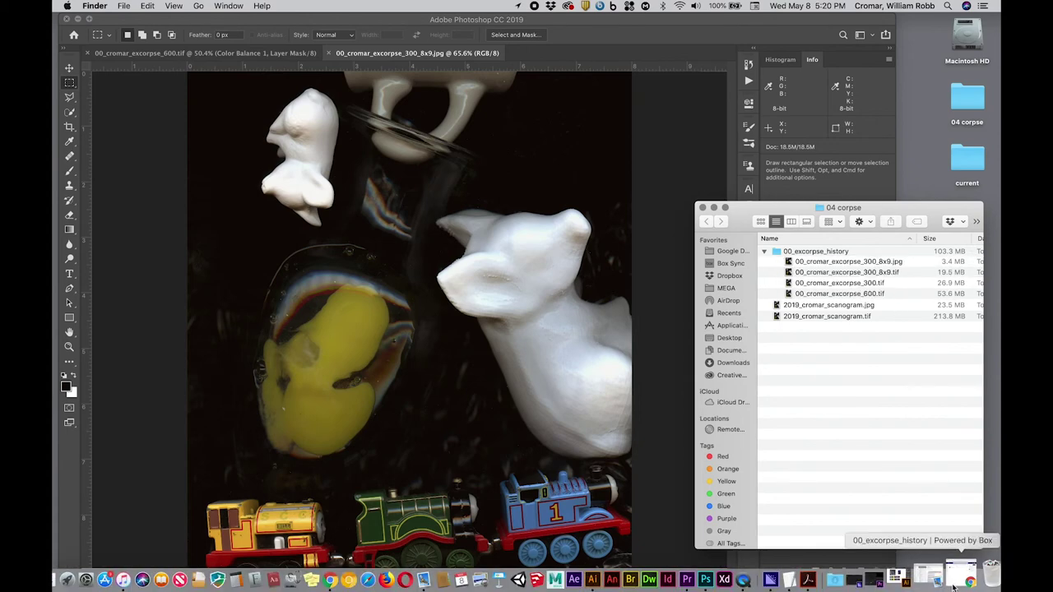
Drag 00_cromar_excorpse_300.tif, the 8x9 TIFF and the 8x9 JPEG from Finder into the Box folder
click(954, 585)
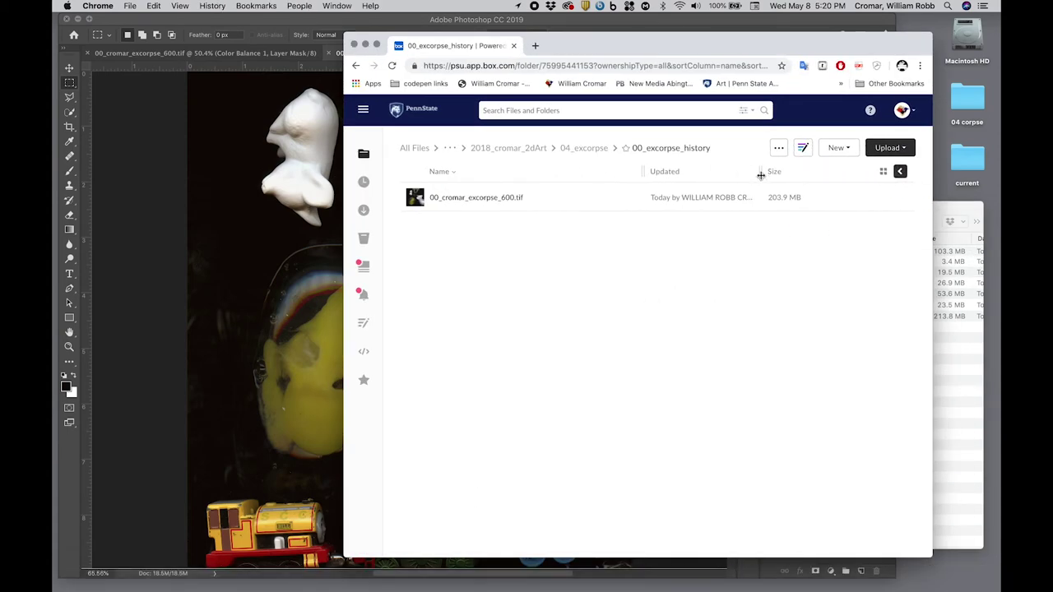
click(951, 362)
click(903, 283)
shift+click(890, 272)
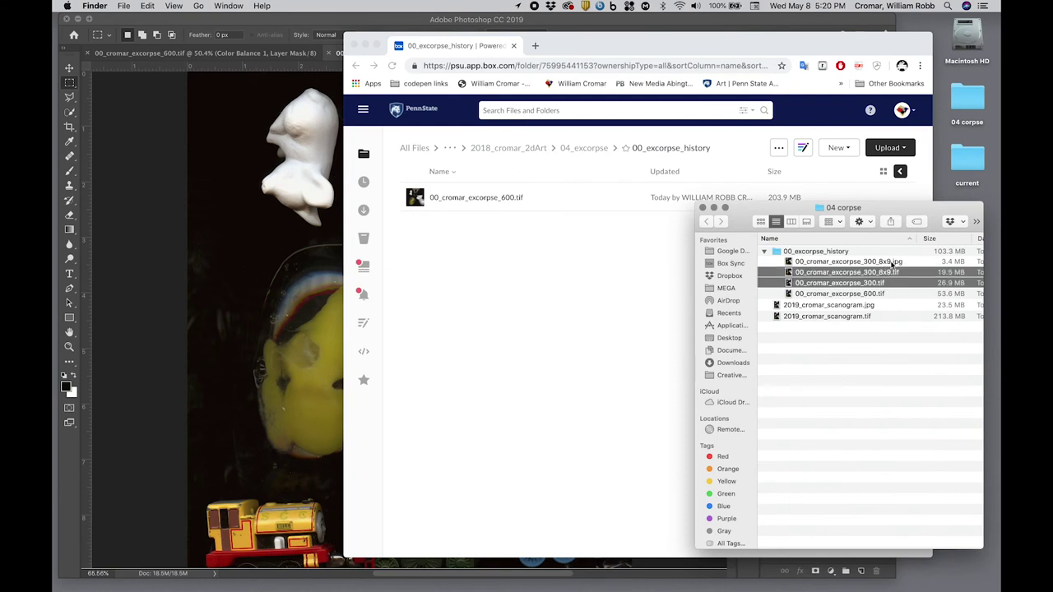
shift+click(892, 262)
drag(892, 262, 625, 291)
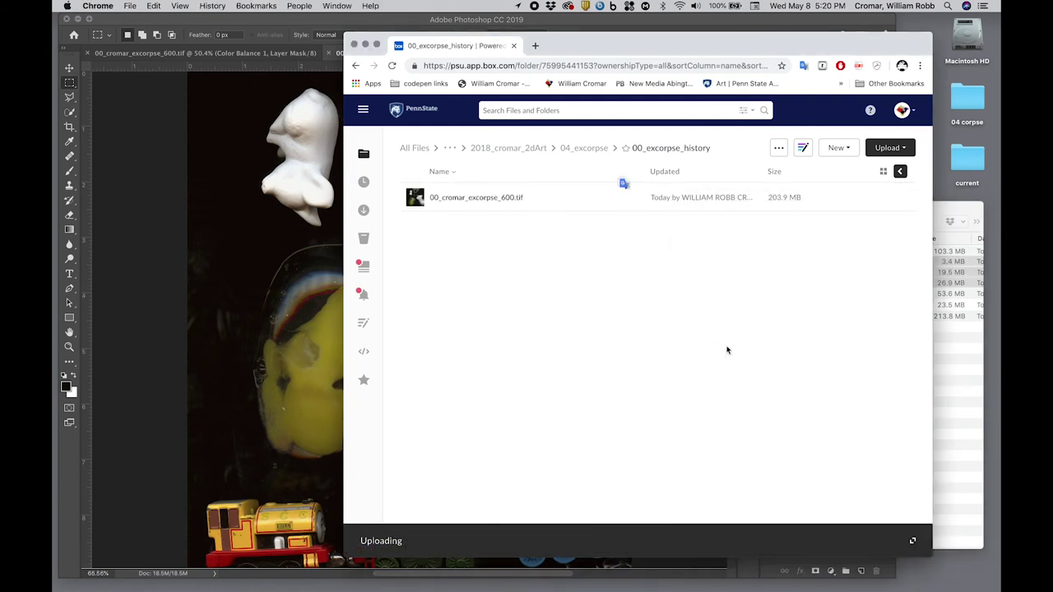